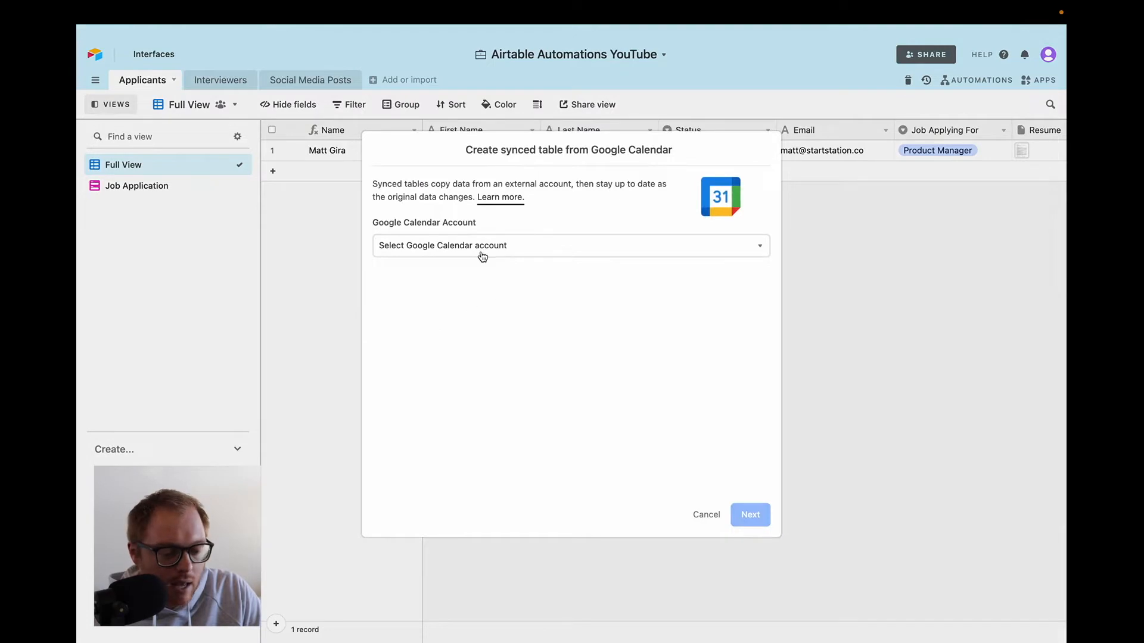
# Step: Choose the connected Google Calendar account and its Airtable Youtube calendar as the source for the synced table
pyautogui.click(482, 255)
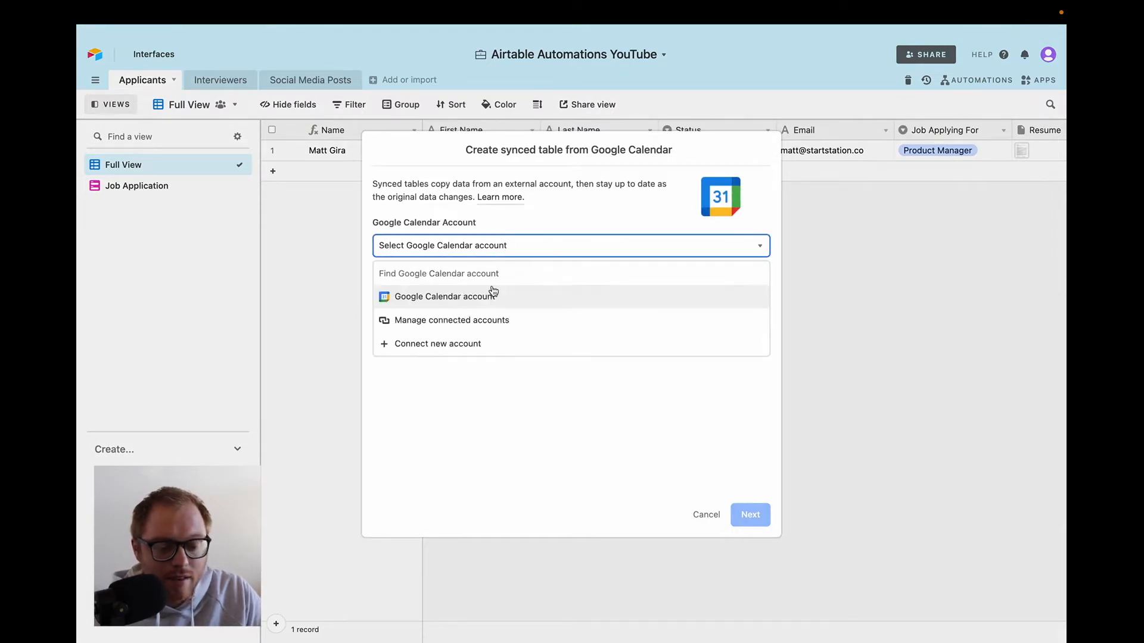
pyautogui.click(490, 296)
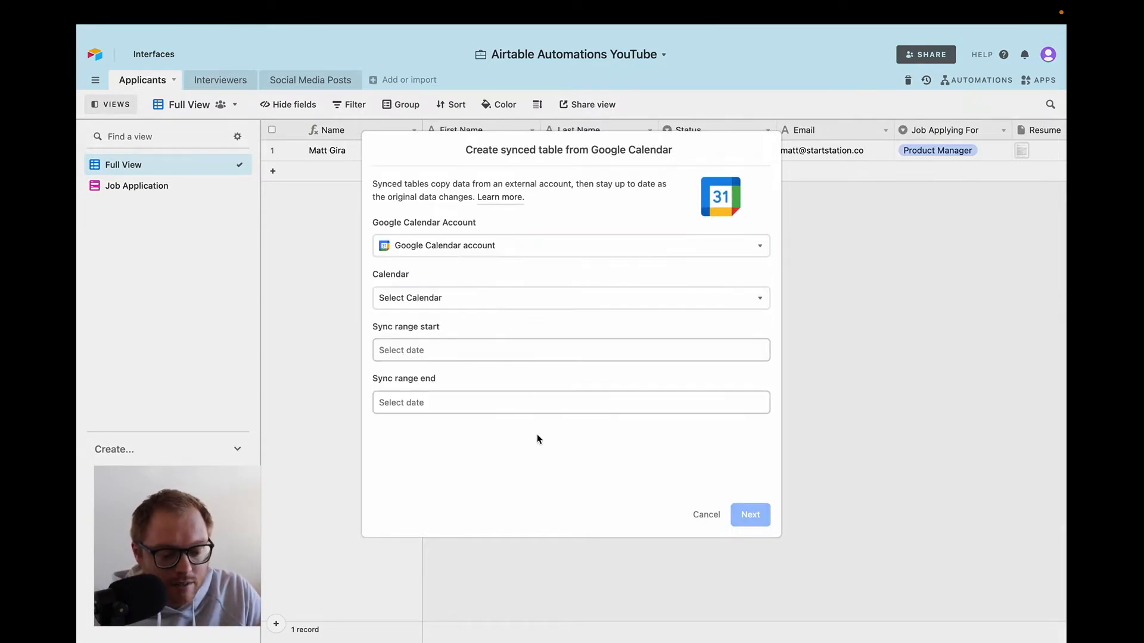
pyautogui.click(494, 301)
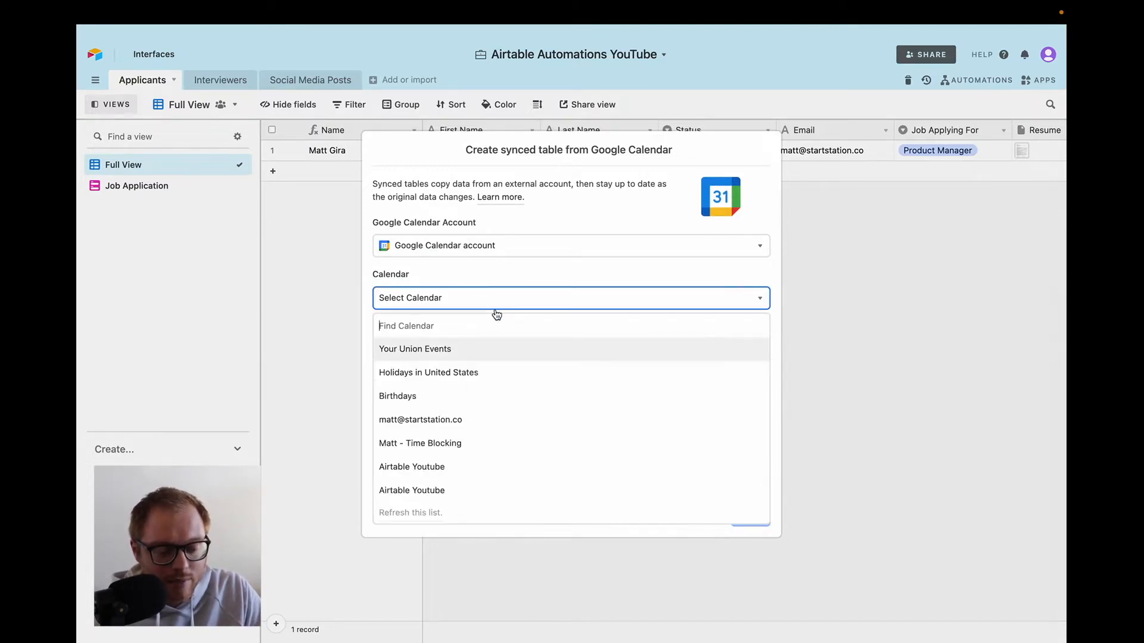
pyautogui.click(445, 492)
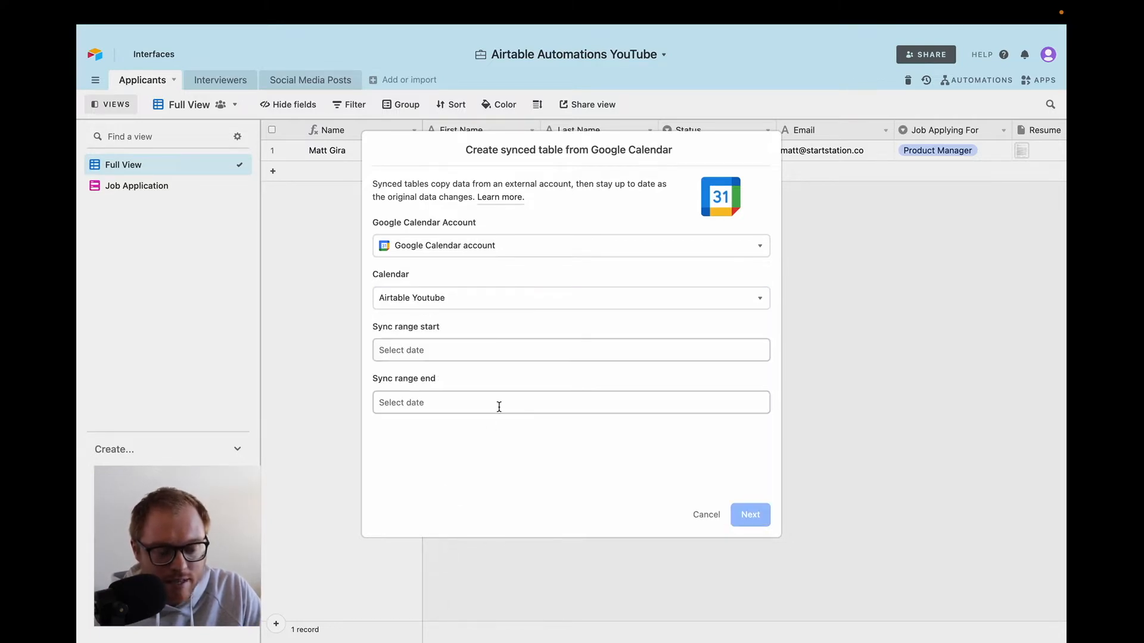
# Step: Set the sync range from 3/21/2022 to 1/31/2023 and continue to the field selection
pyautogui.click(473, 357)
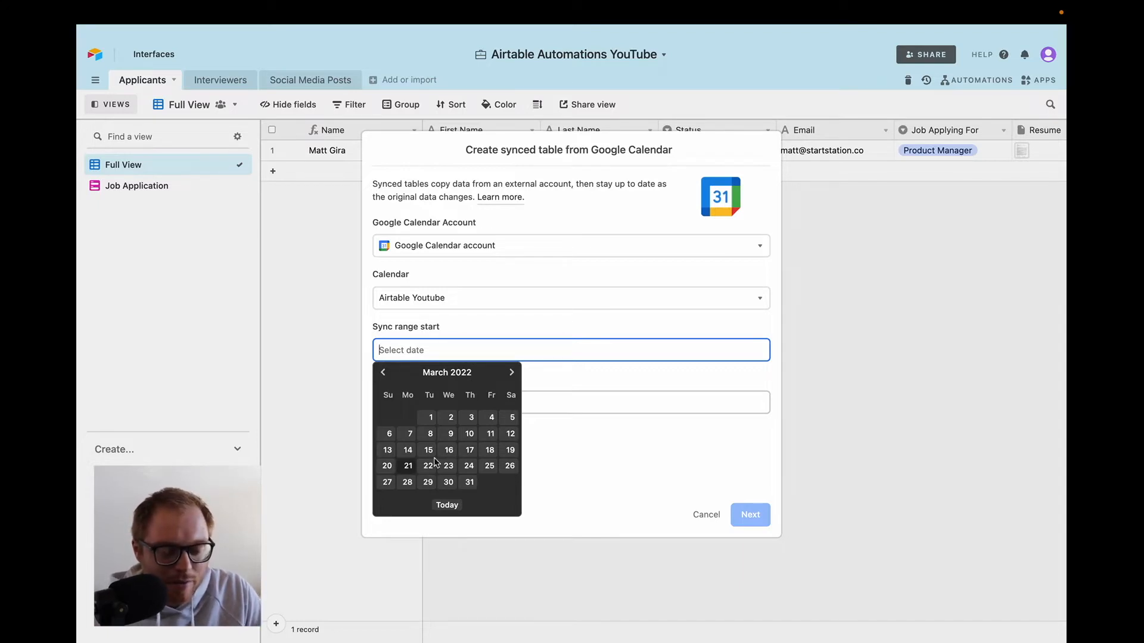
pyautogui.click(408, 467)
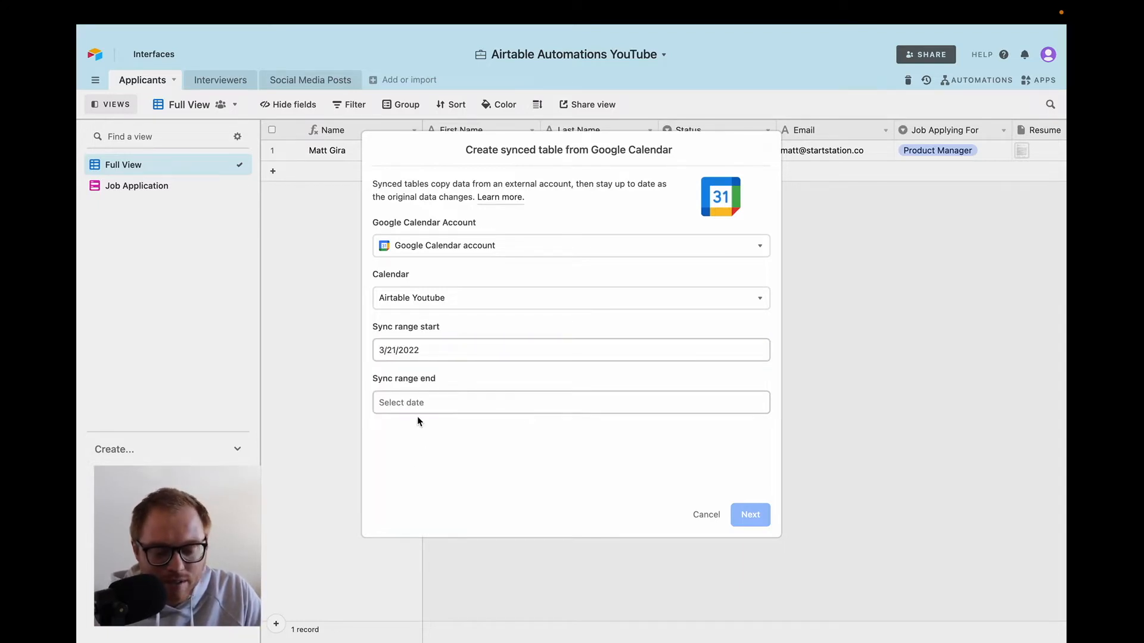
pyautogui.click(400, 409)
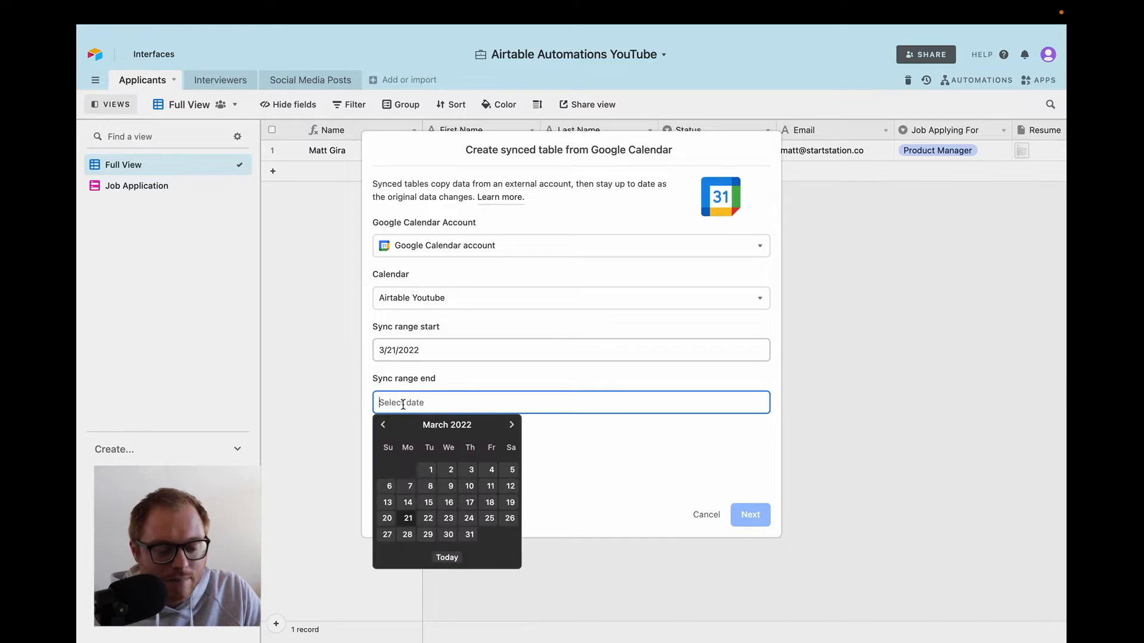
pyautogui.click(513, 425)
pyautogui.click(514, 425)
pyautogui.click(513, 425)
pyautogui.click(513, 425)
pyautogui.click(513, 425)
pyautogui.click(513, 425)
pyautogui.click(513, 426)
pyautogui.click(512, 425)
pyautogui.click(513, 425)
pyautogui.click(512, 426)
pyautogui.click(428, 535)
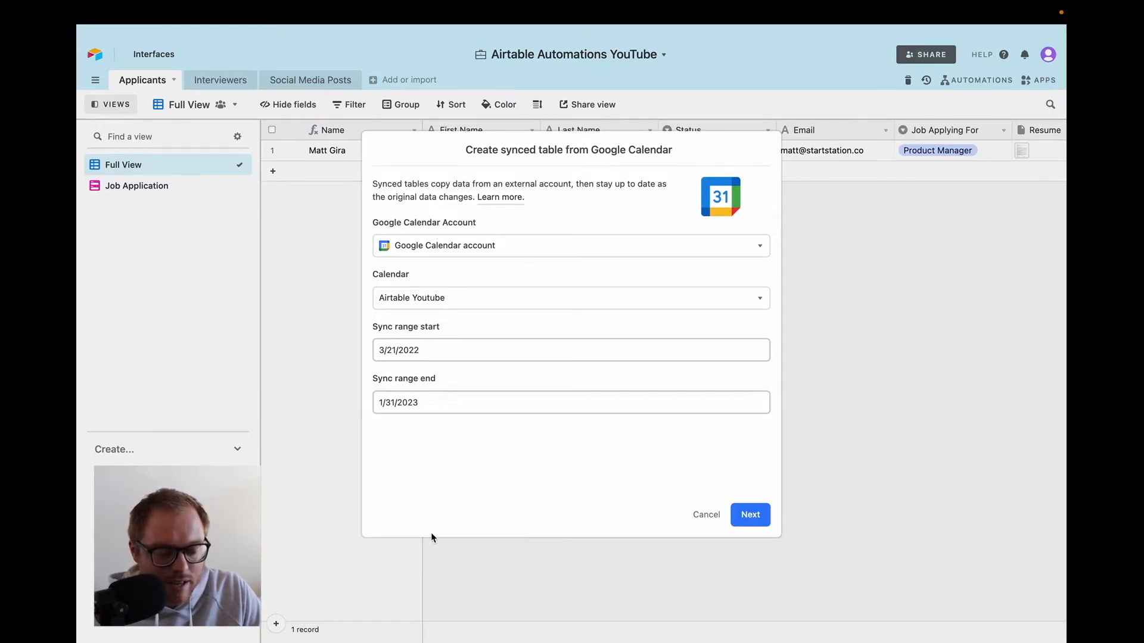
pyautogui.click(748, 523)
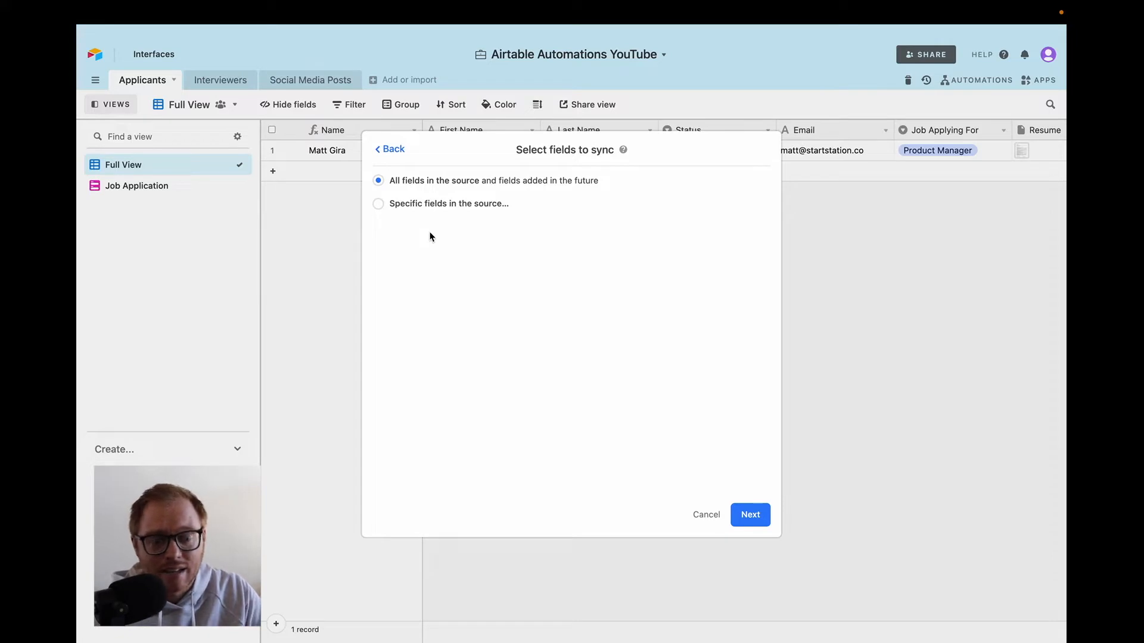
pyautogui.click(379, 204)
pyautogui.scroll(-3, 470, 396)
pyautogui.scroll(4, 511, 361)
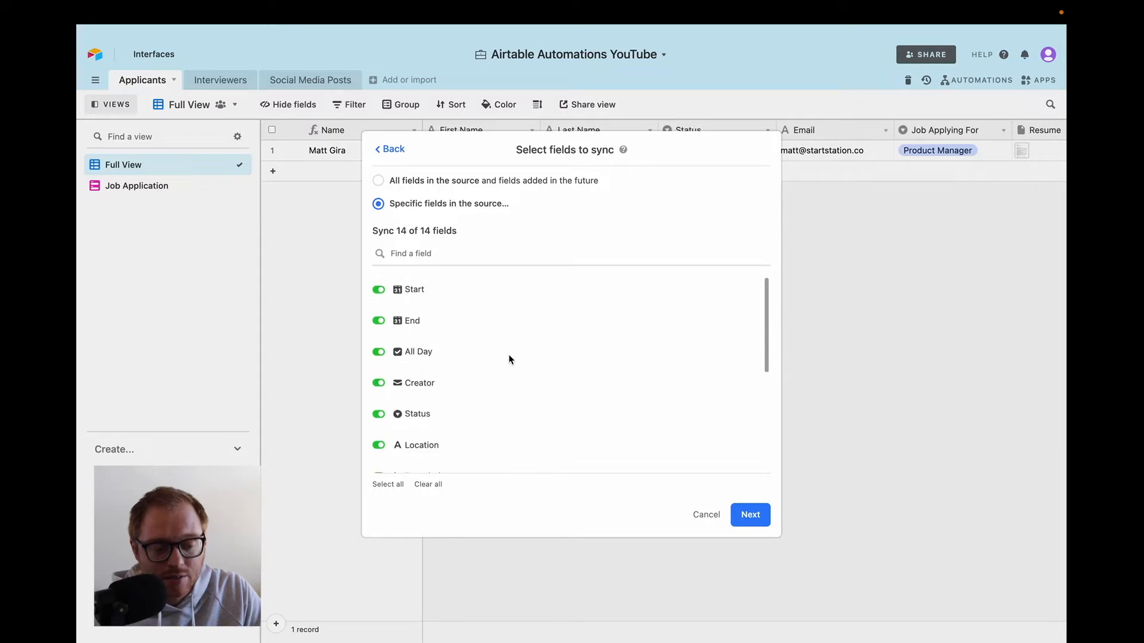
pyautogui.click(378, 181)
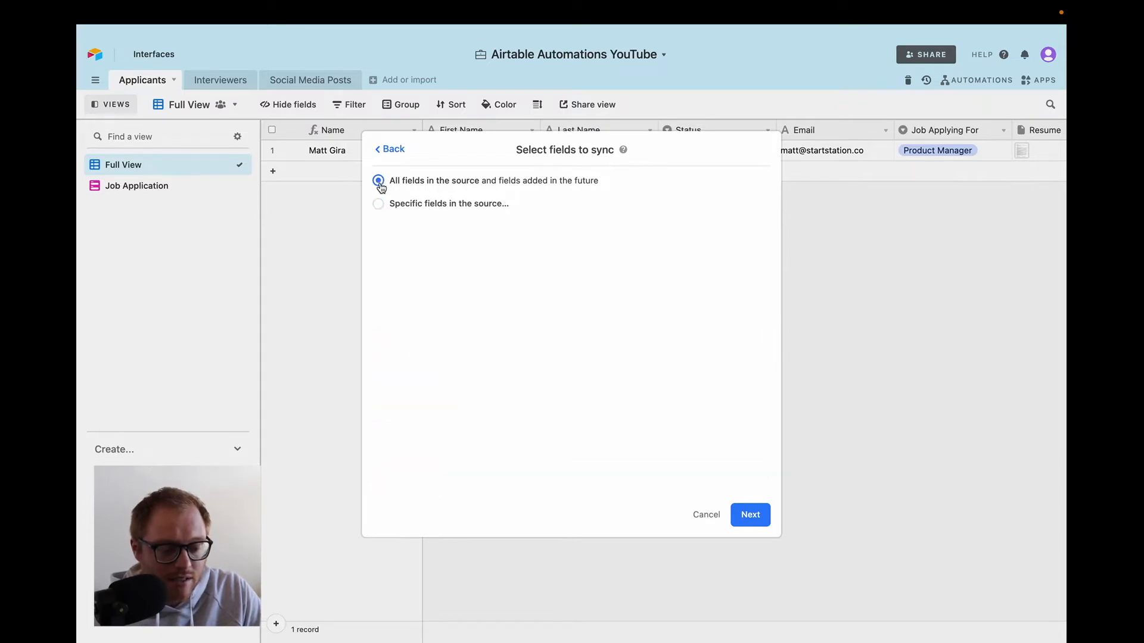
# Step: Create the synced table with all source fields and the default sync and deletion settings
pyautogui.click(751, 516)
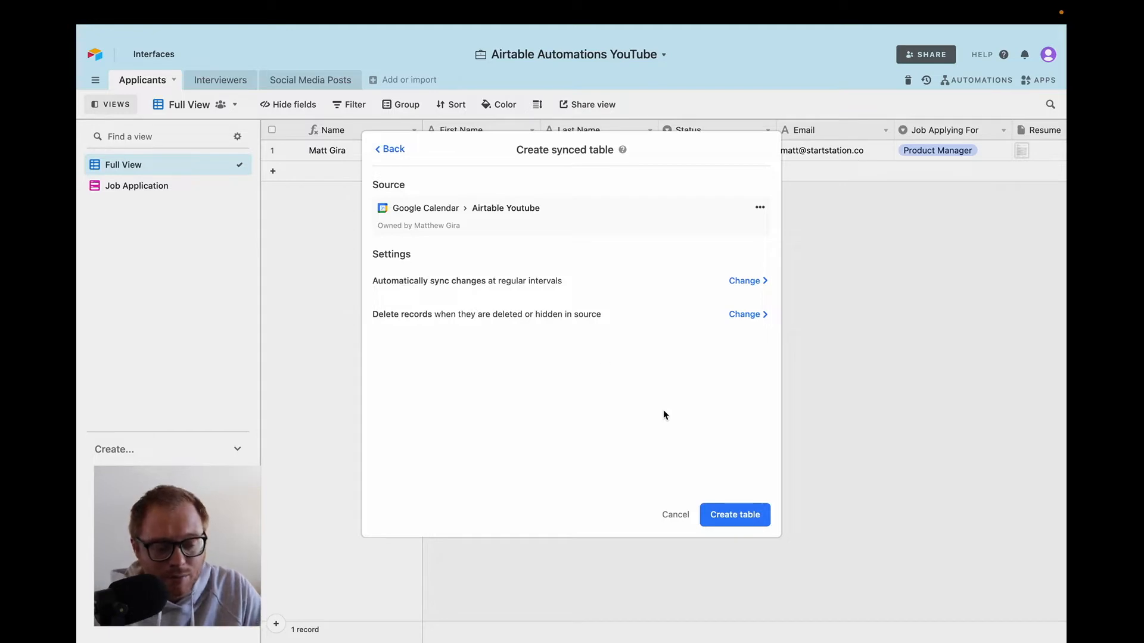
pyautogui.click(738, 515)
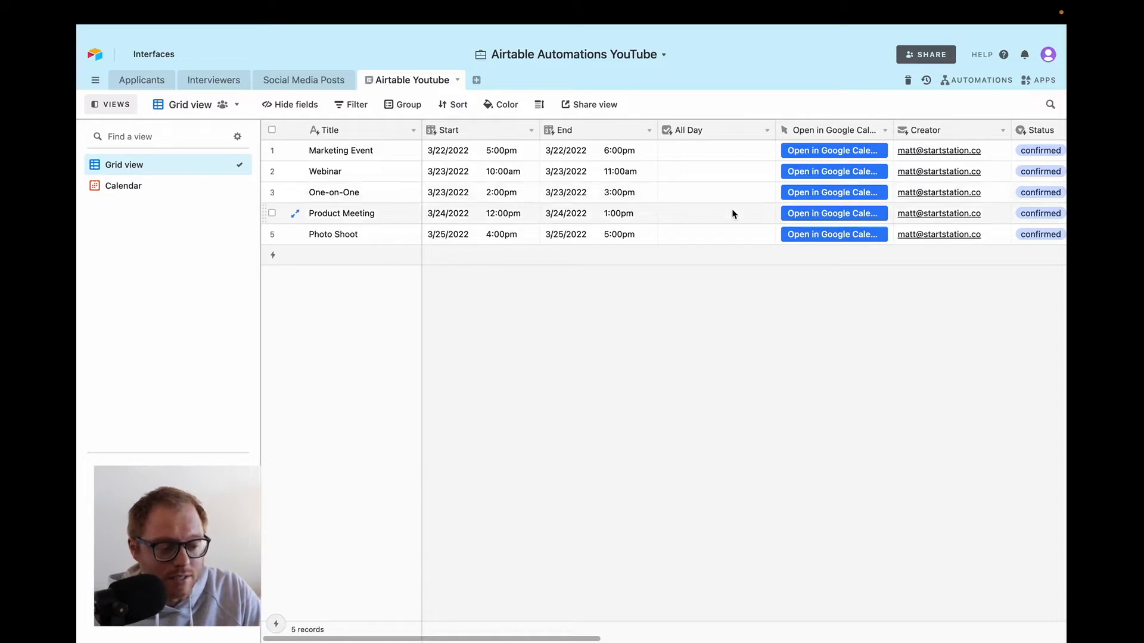
# Step: Review the fields of the synced events in the grid, and open the table's Calendar view
pyautogui.hscroll(5, 733, 211)
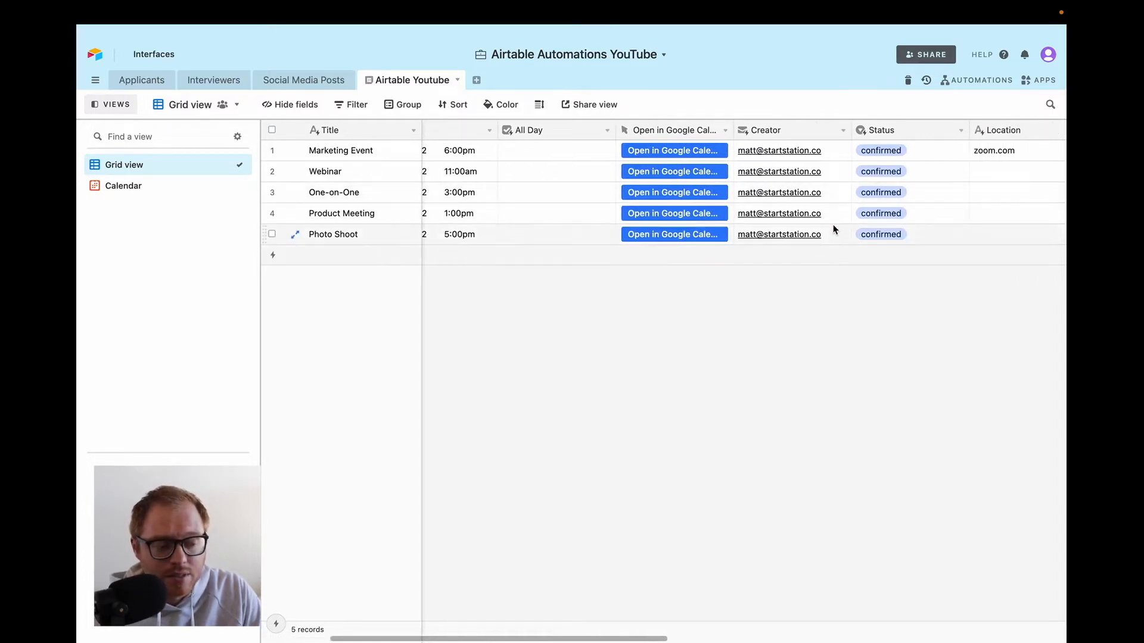
pyautogui.hscroll(8, 833, 230)
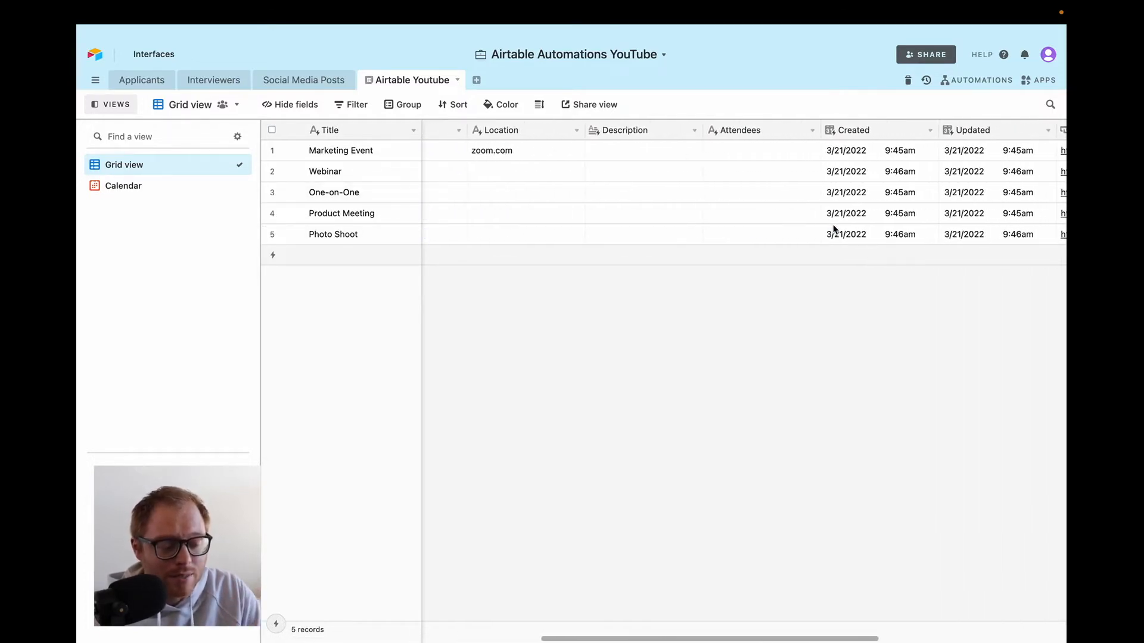
pyautogui.hscroll(-13, 733, 226)
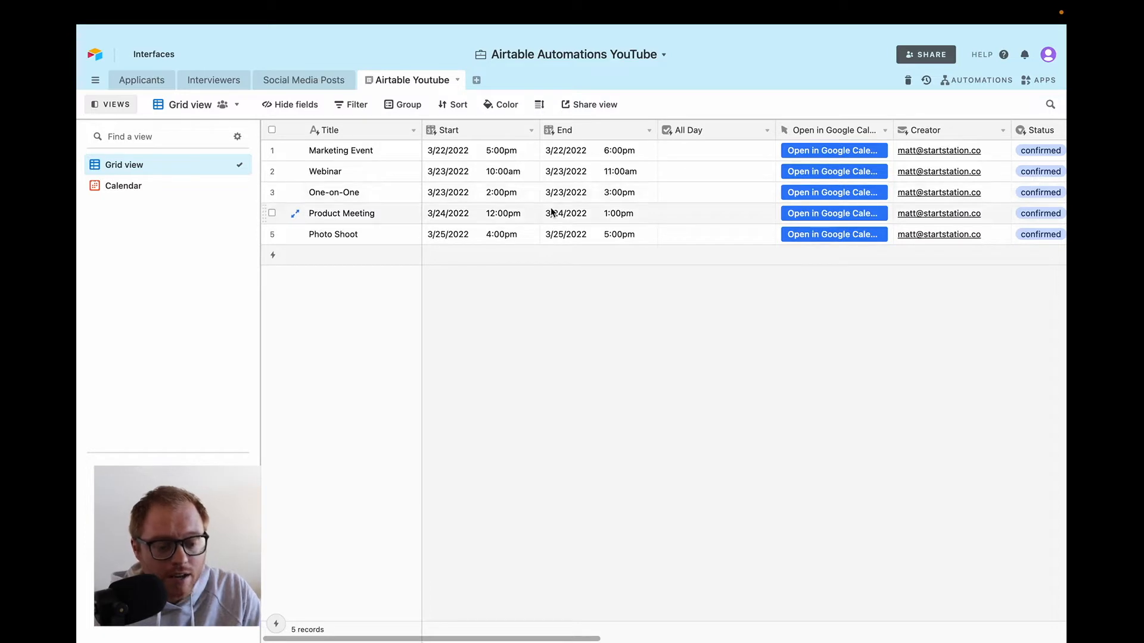
pyautogui.click(127, 186)
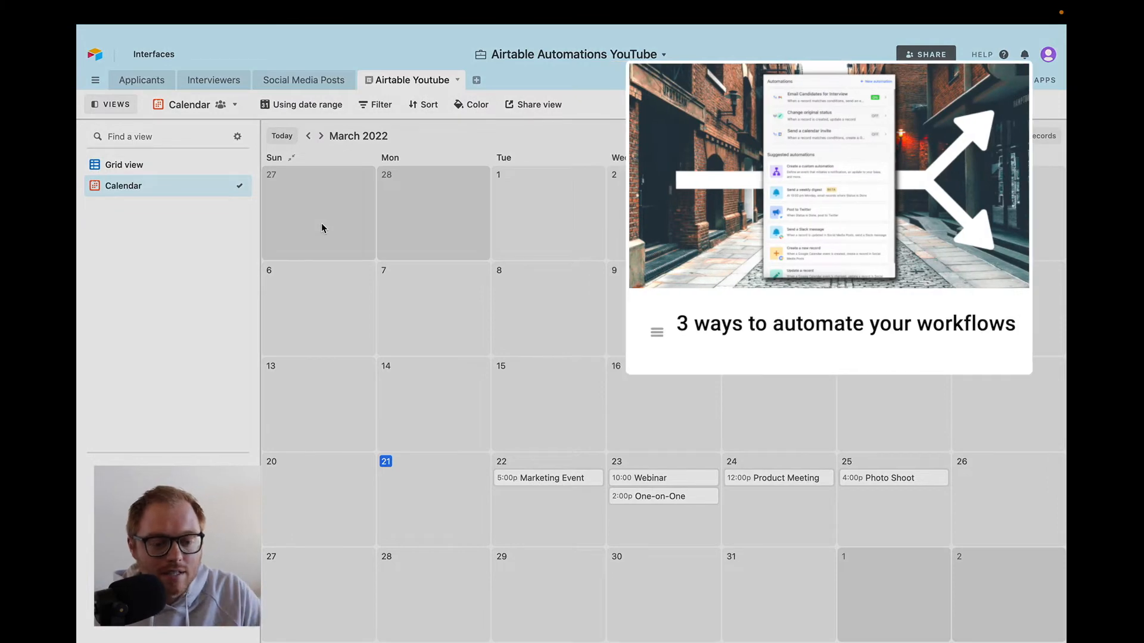
# Step: Compare the interview start and end times in the Applicants table with the events in the synced Airtable Youtube calendar
pyautogui.click(152, 83)
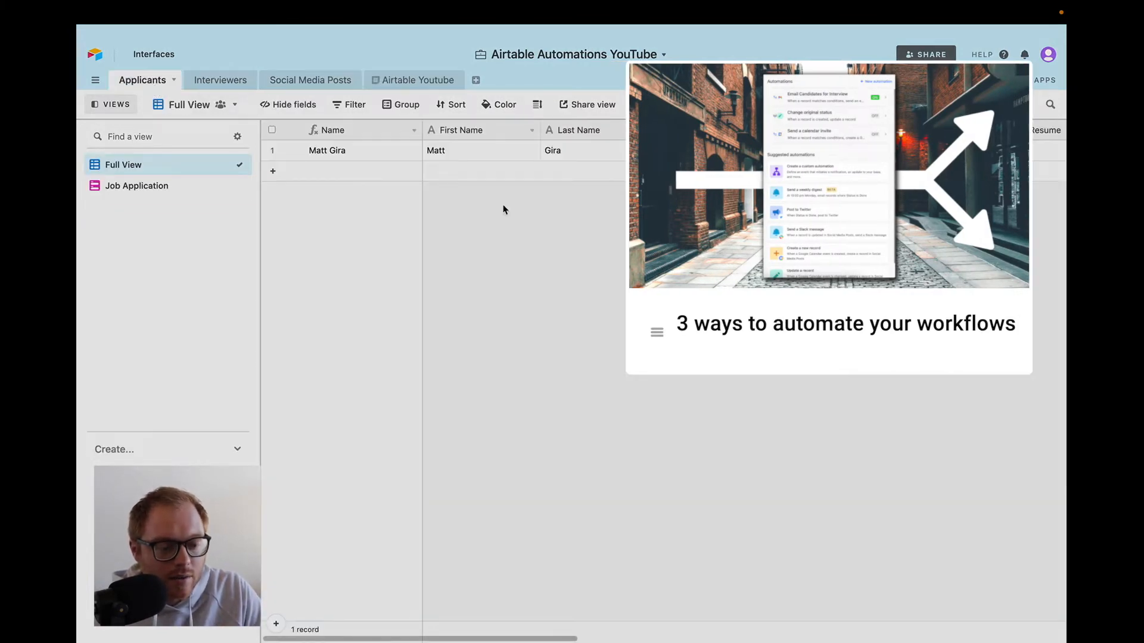
pyautogui.hscroll(8, 845, 173)
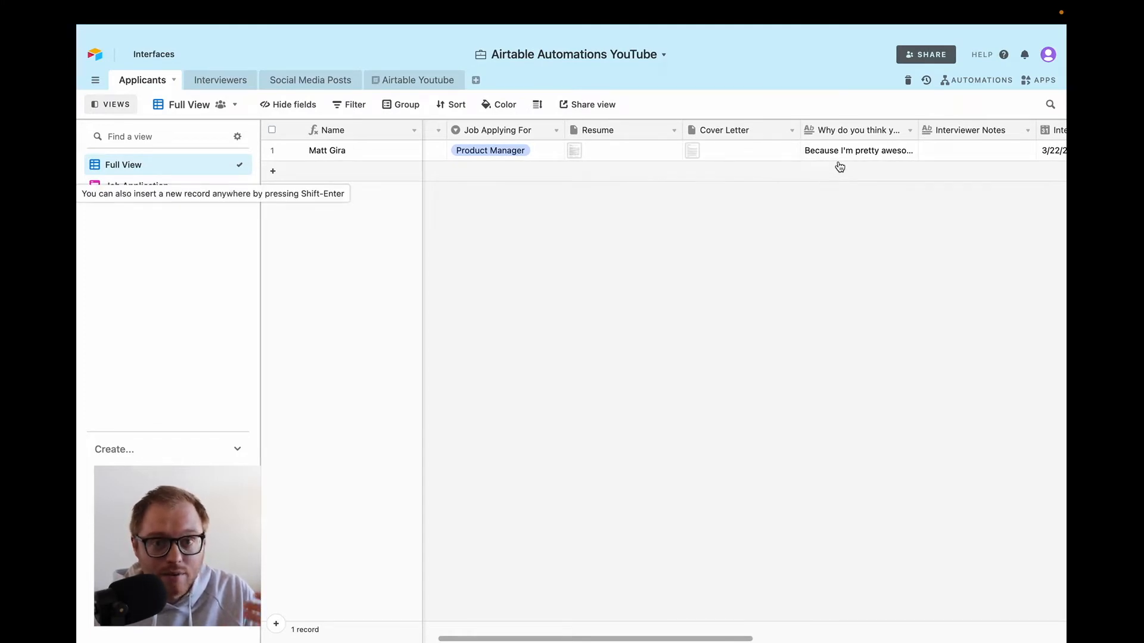
pyautogui.hscroll(3, 841, 165)
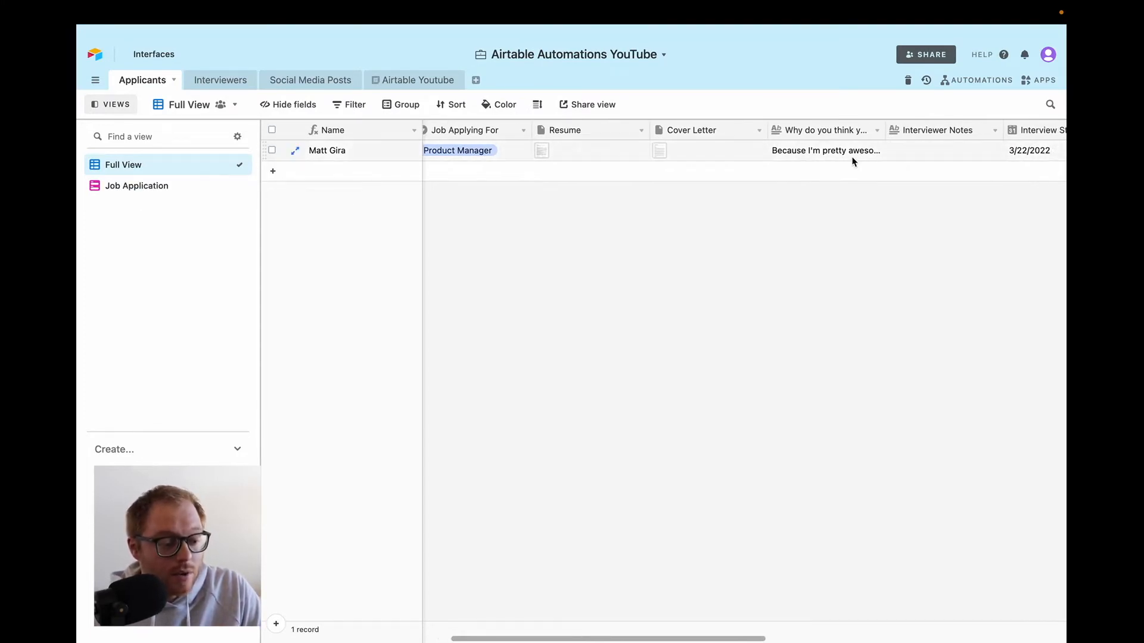
pyautogui.hscroll(5, 855, 161)
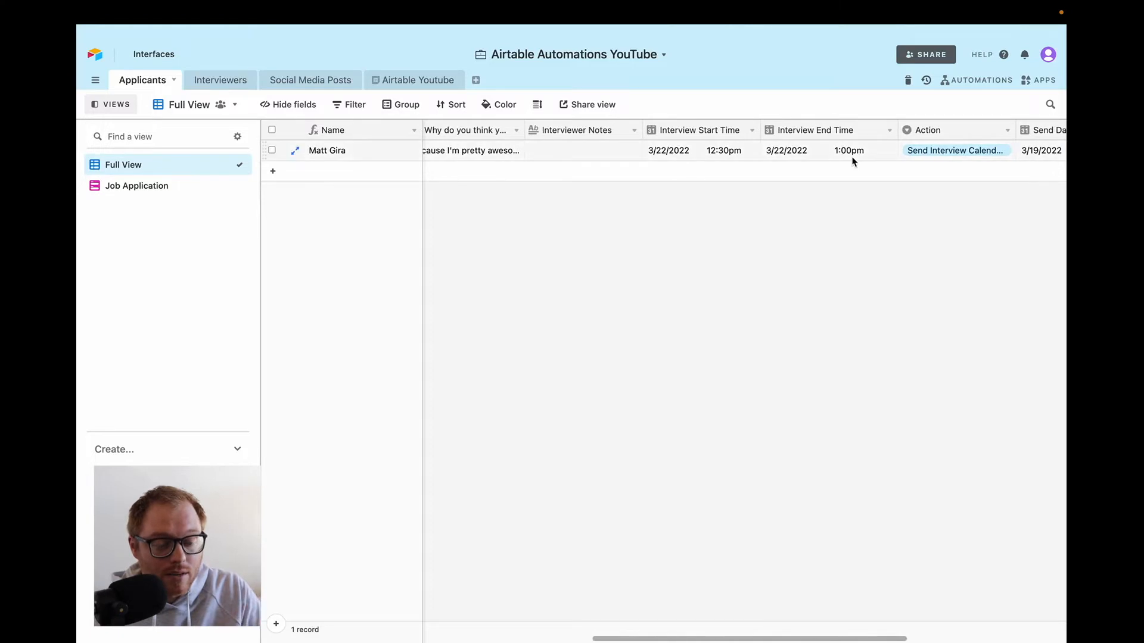
pyautogui.hscroll(1, 713, 154)
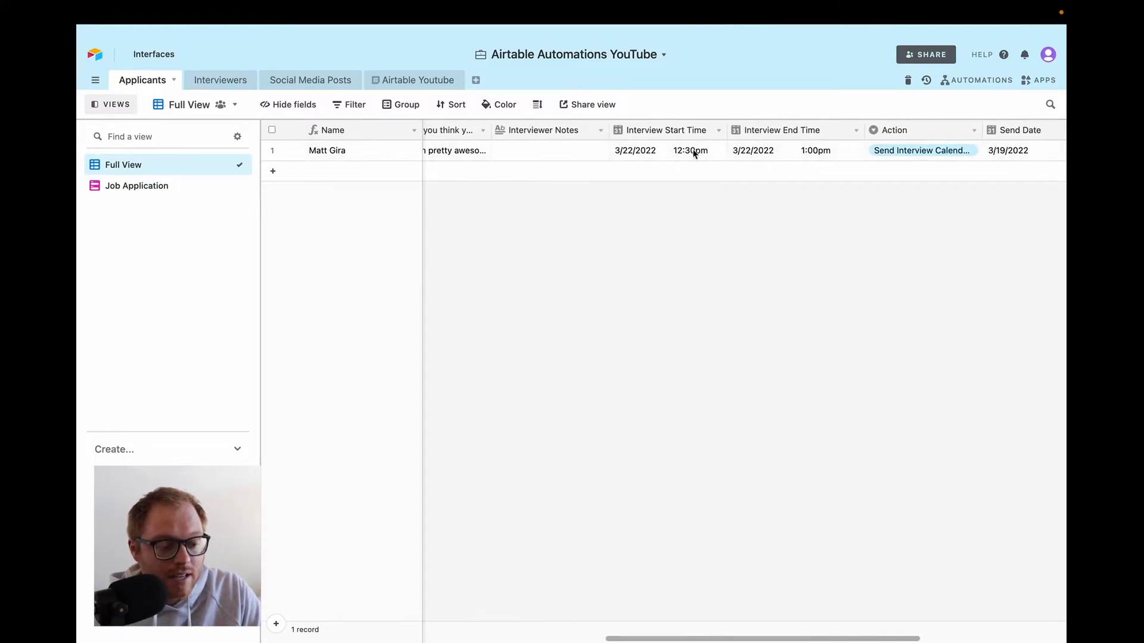
pyautogui.click(405, 87)
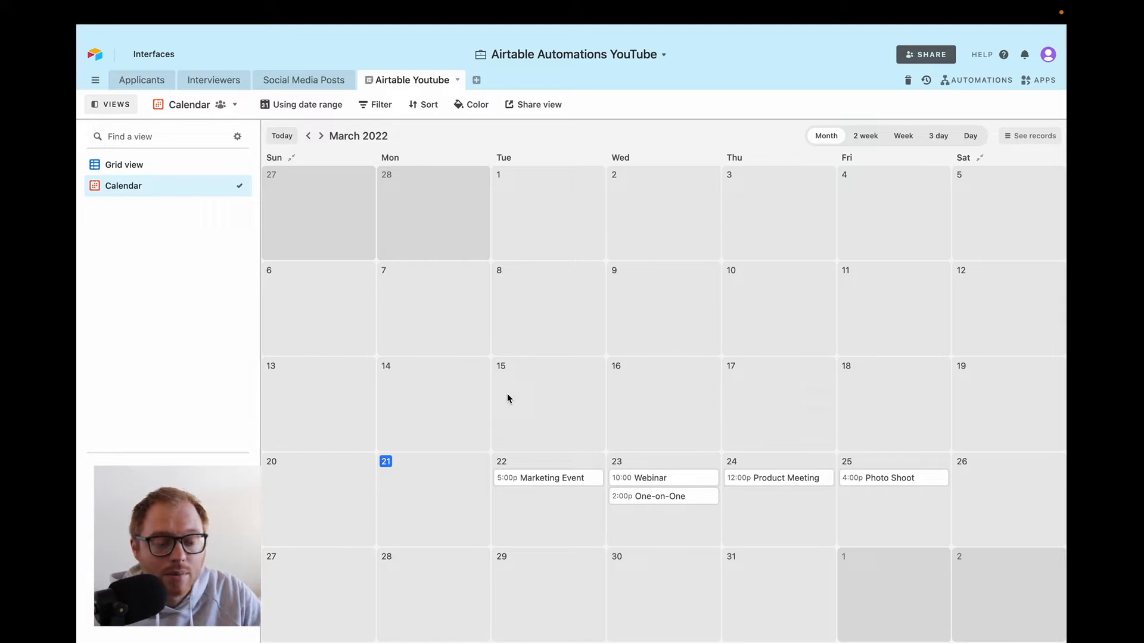
pyautogui.click(156, 79)
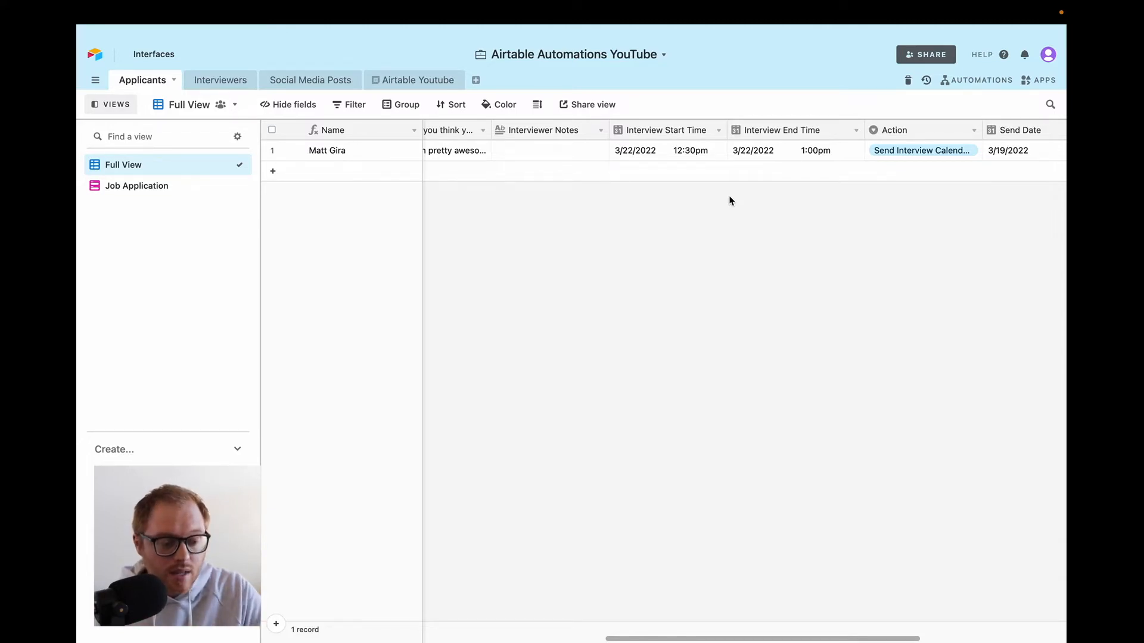
# Step: Color the events in the Airtable Youtube calendar by a condition where Title contains "Product"
pyautogui.click(417, 80)
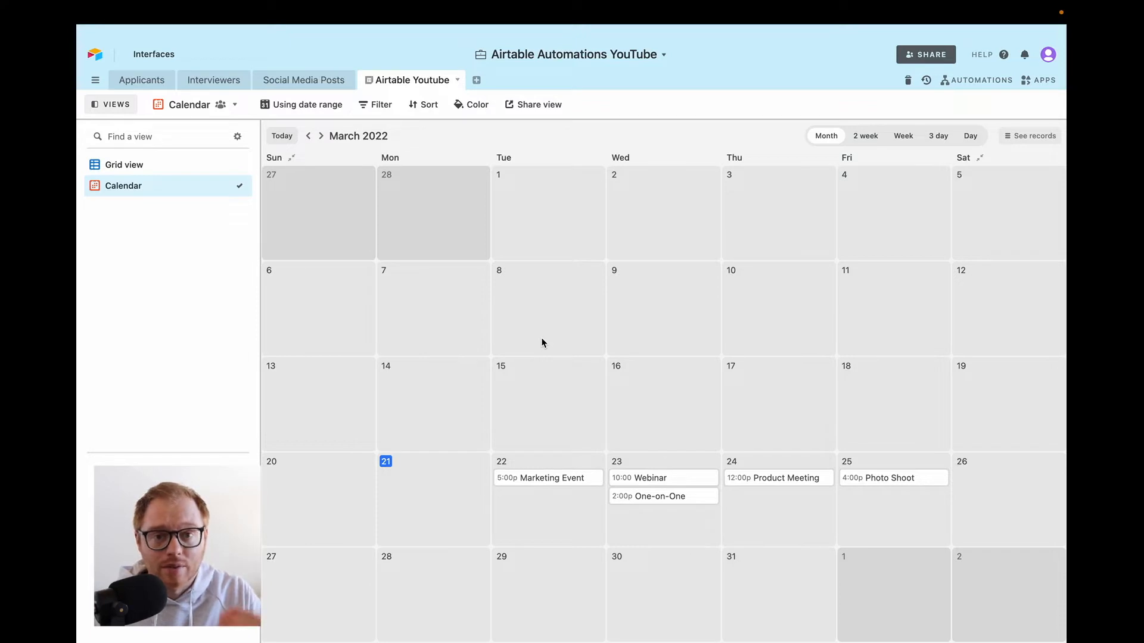
pyautogui.click(475, 106)
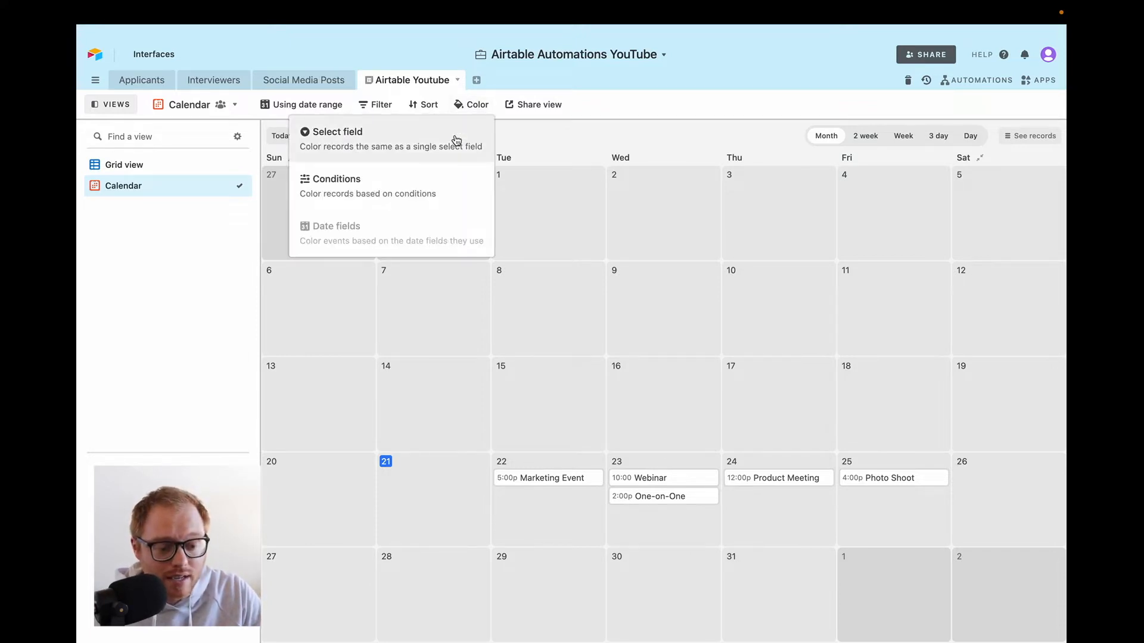
pyautogui.click(391, 191)
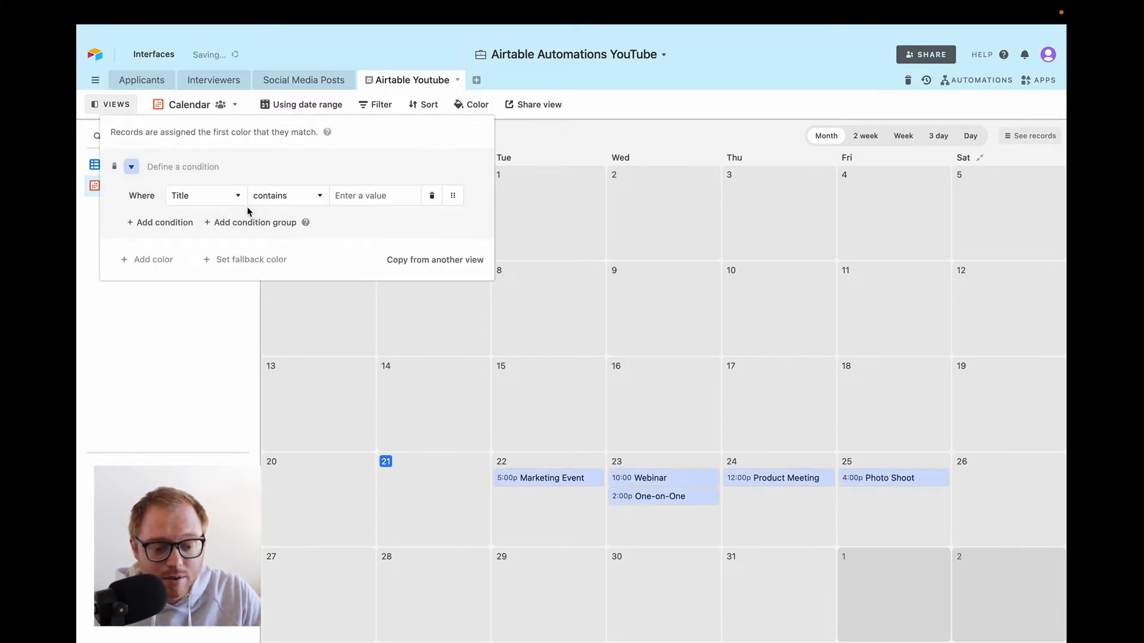
pyautogui.click(367, 197)
pyautogui.write('Product')
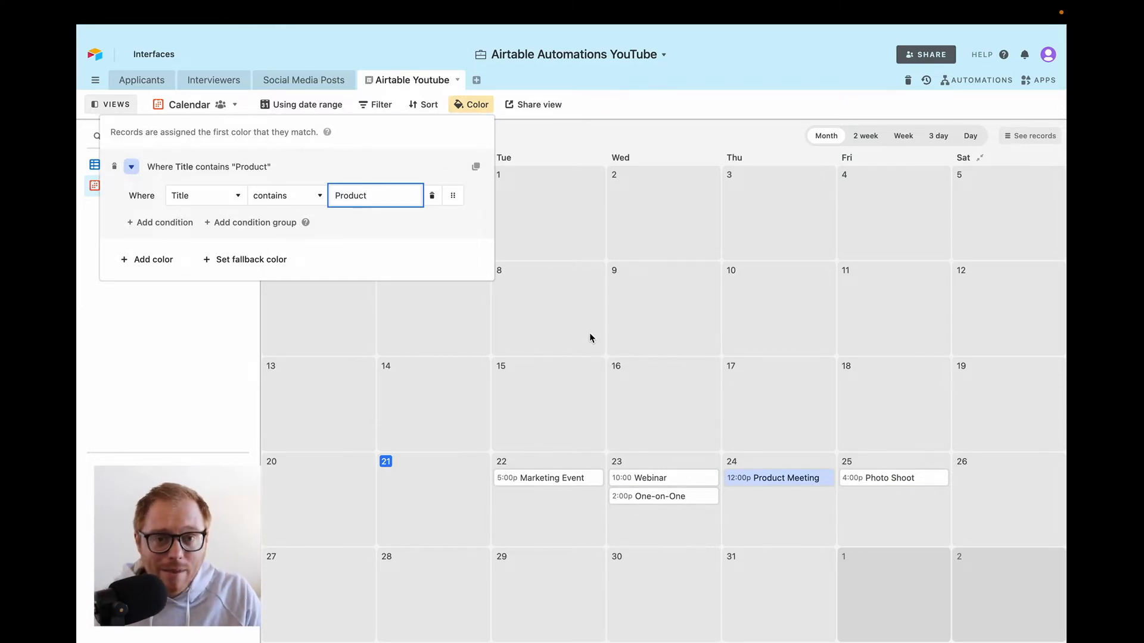
pyautogui.click(548, 128)
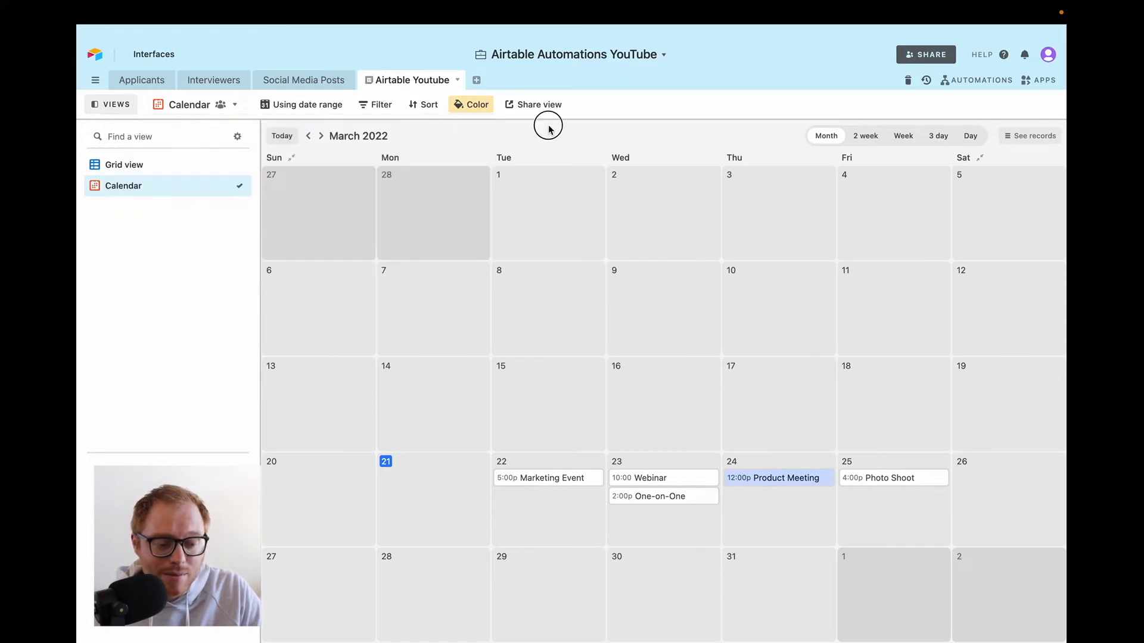
# Step: Look at the calendar's filter options and show the synced events in the Grid view
pyautogui.click(382, 110)
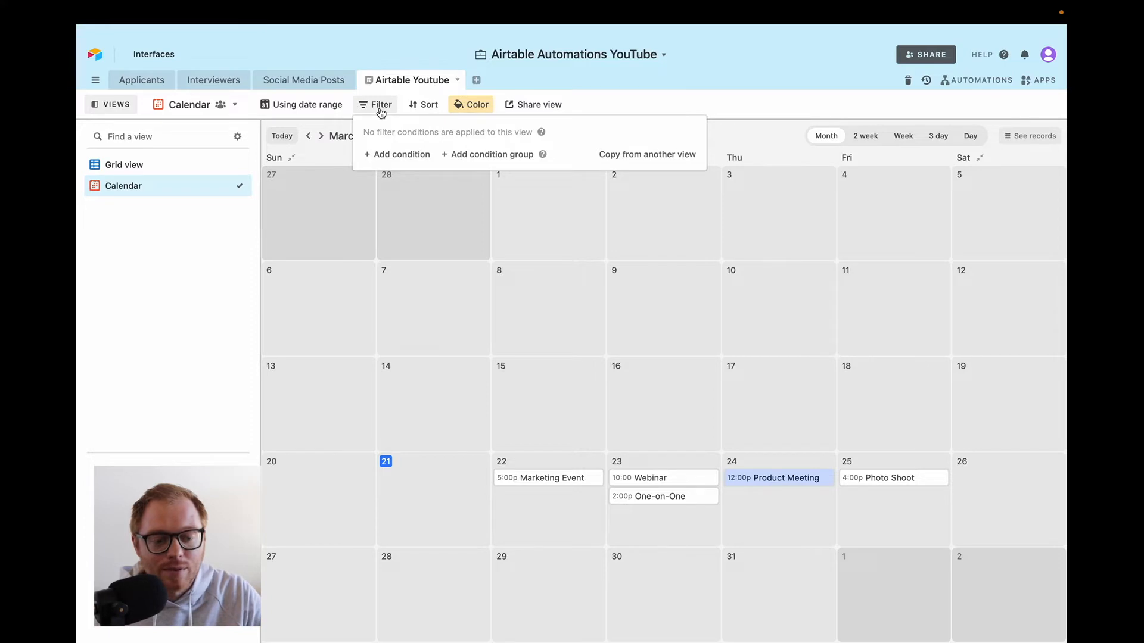
pyautogui.click(381, 111)
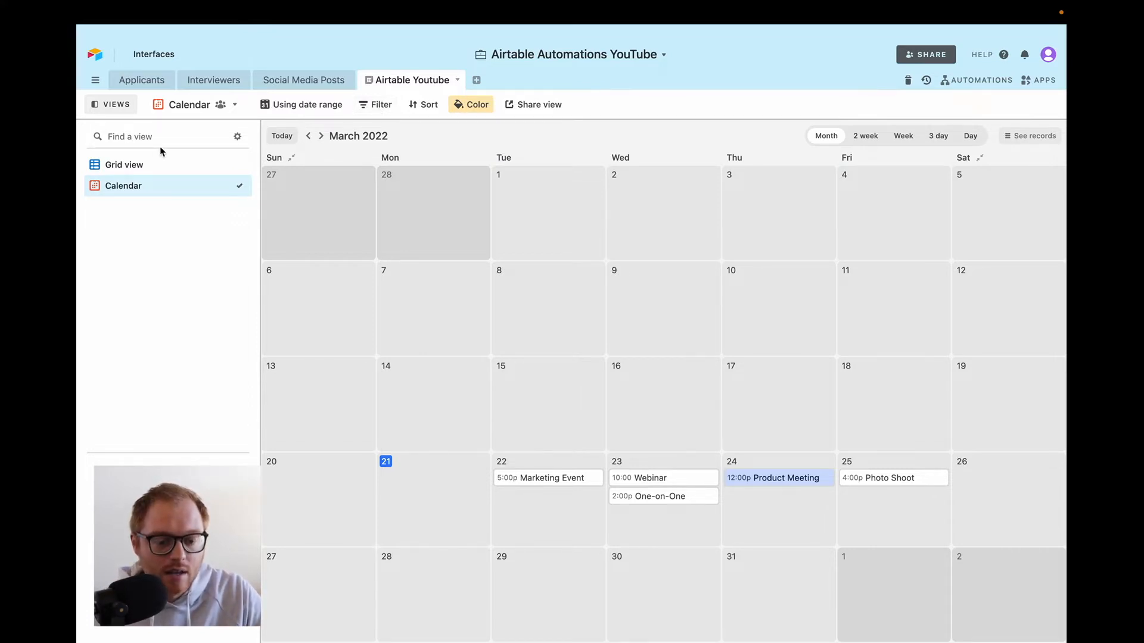
pyautogui.click(142, 165)
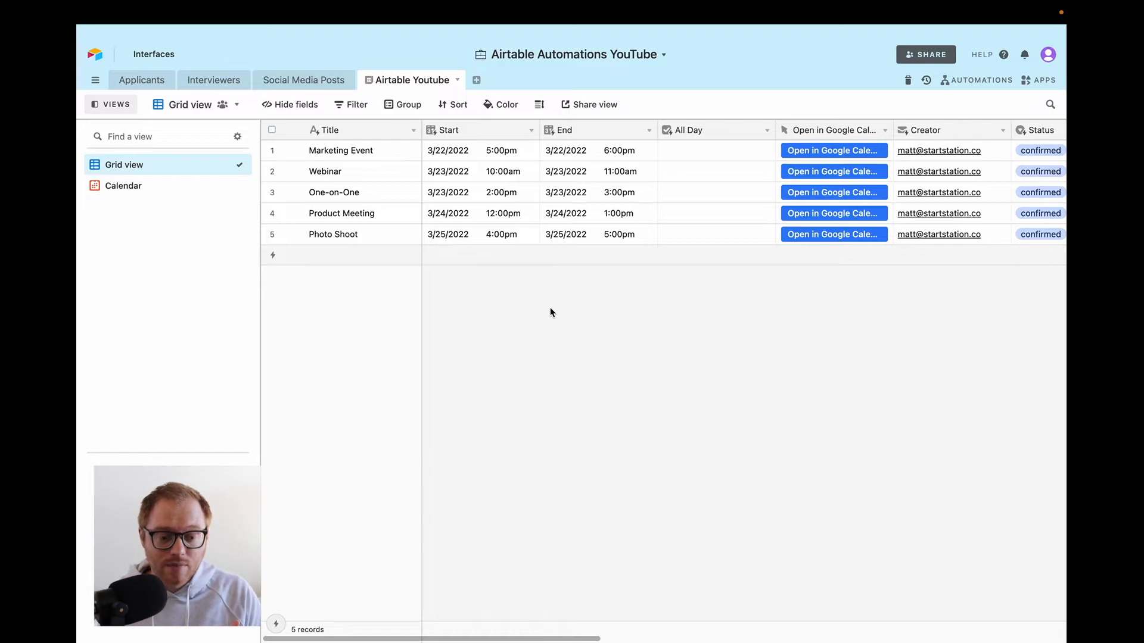
# Step: Return to the Applicants table and examine the applicant's status, email and job fields
pyautogui.click(148, 82)
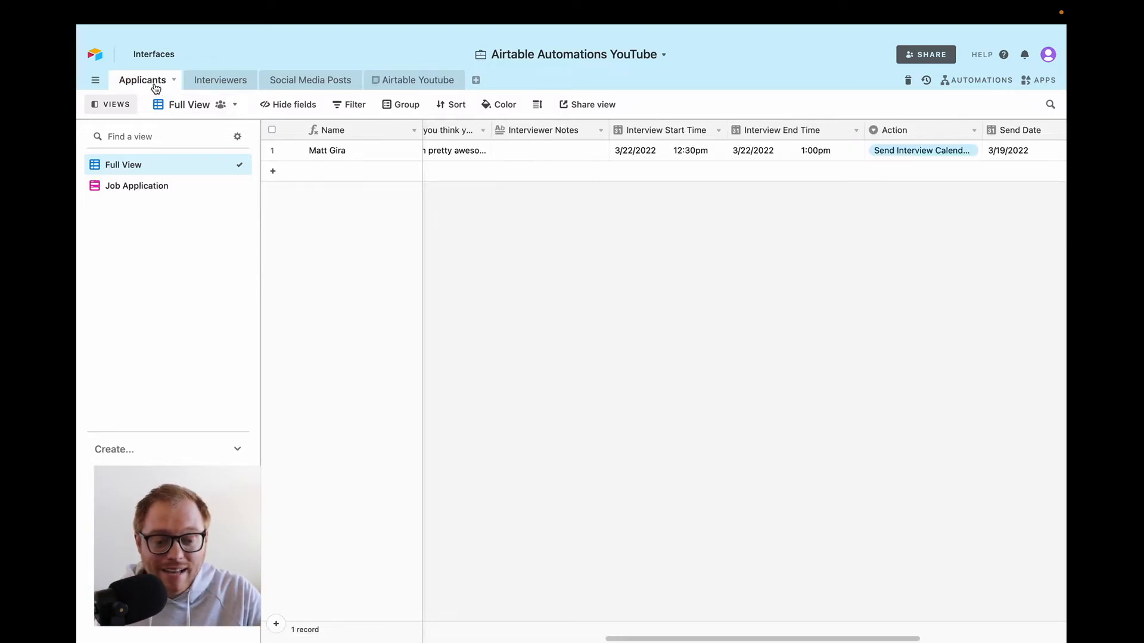
pyautogui.hscroll(-15, 617, 219)
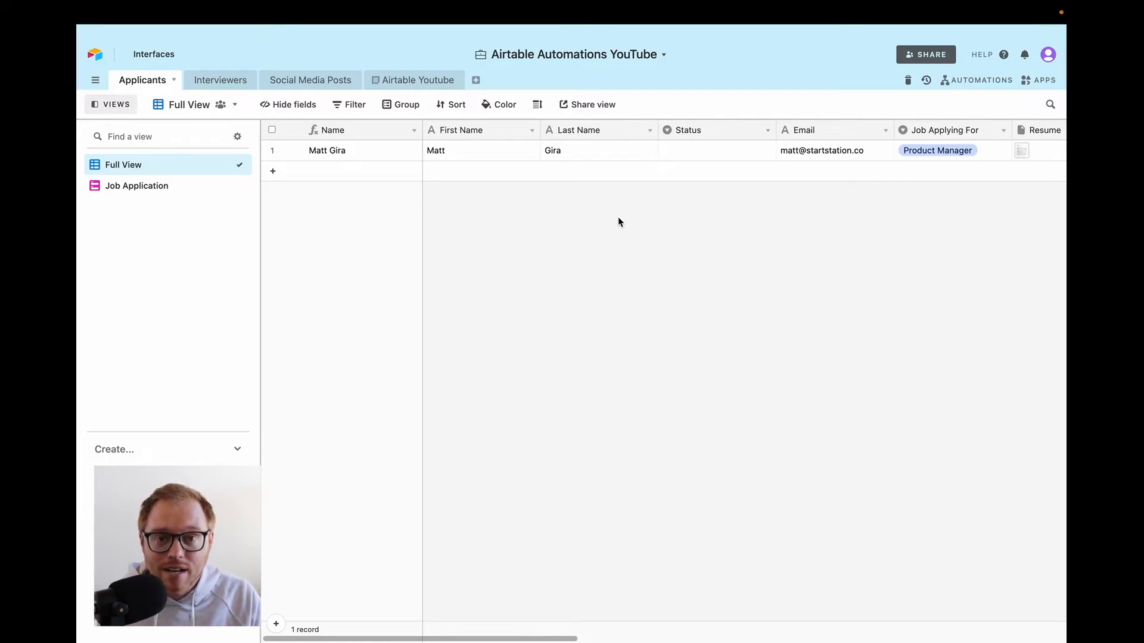
pyautogui.hscroll(2, 684, 203)
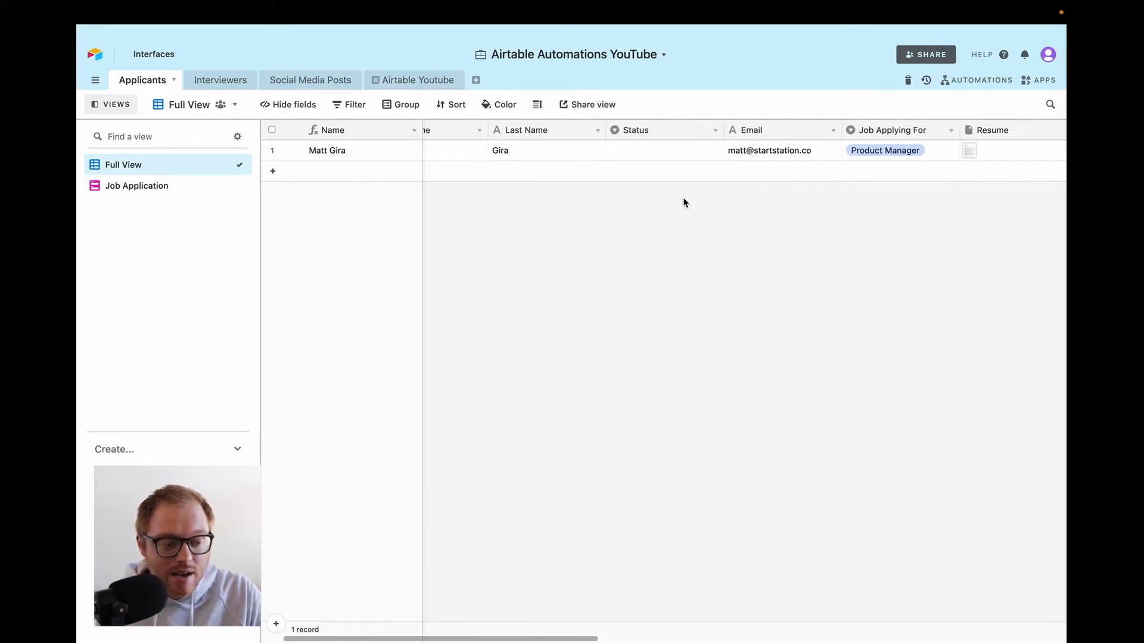
# Step: Examine the applicant's resume, cover letter, interviewer notes, interview times and action fields in the Applicants table
pyautogui.hscroll(10, 682, 197)
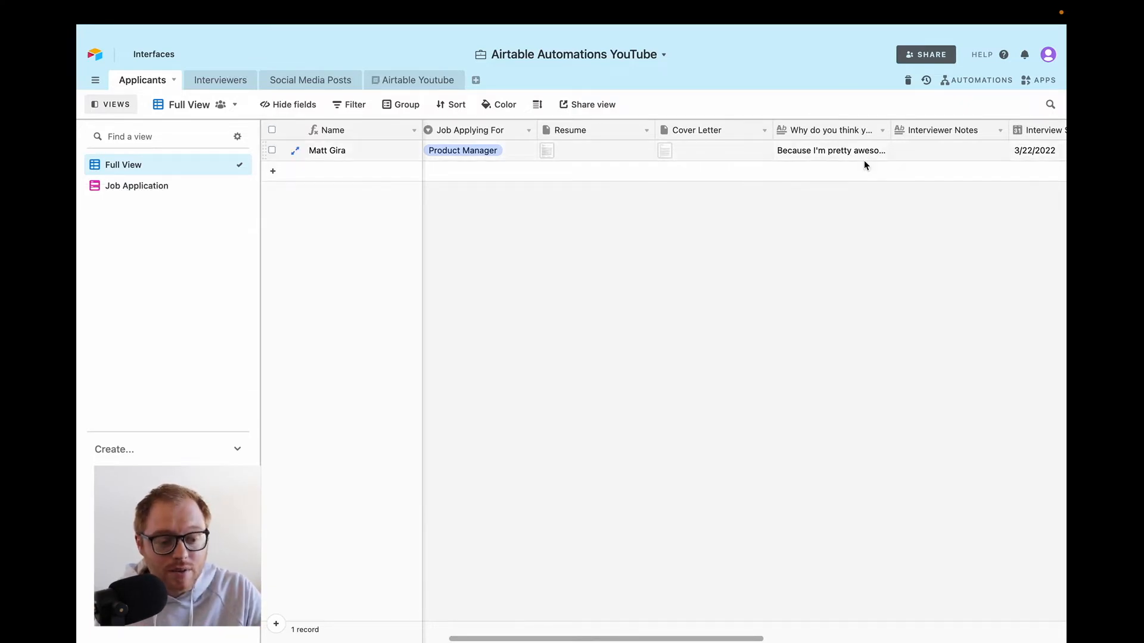
pyautogui.hscroll(5, 864, 160)
pyautogui.hscroll(6, 865, 162)
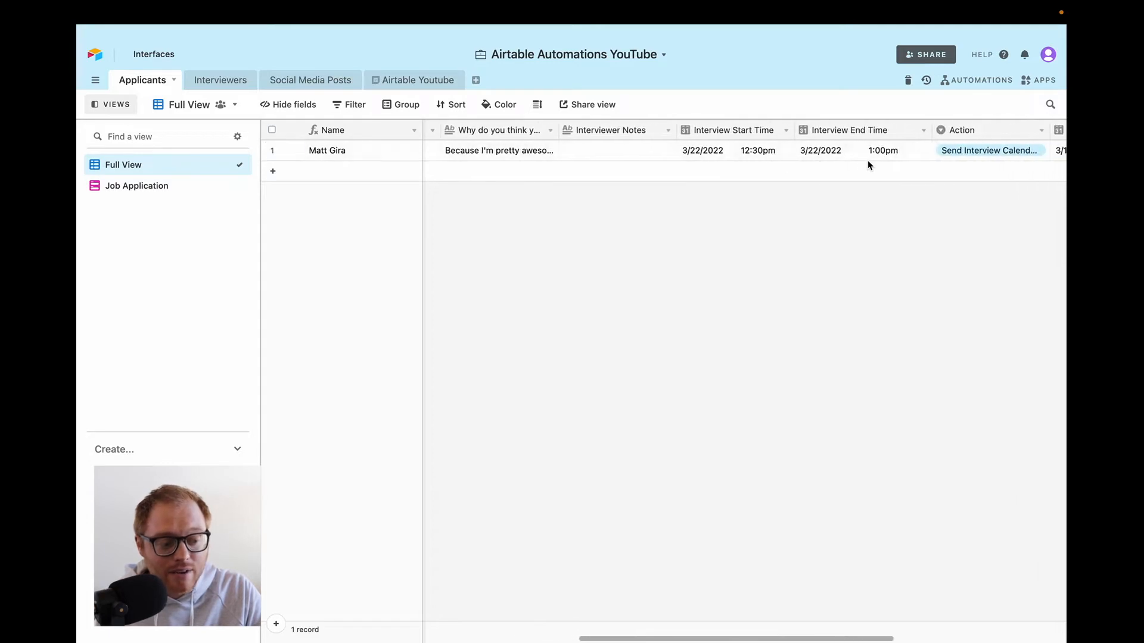
pyautogui.hscroll(4, 861, 149)
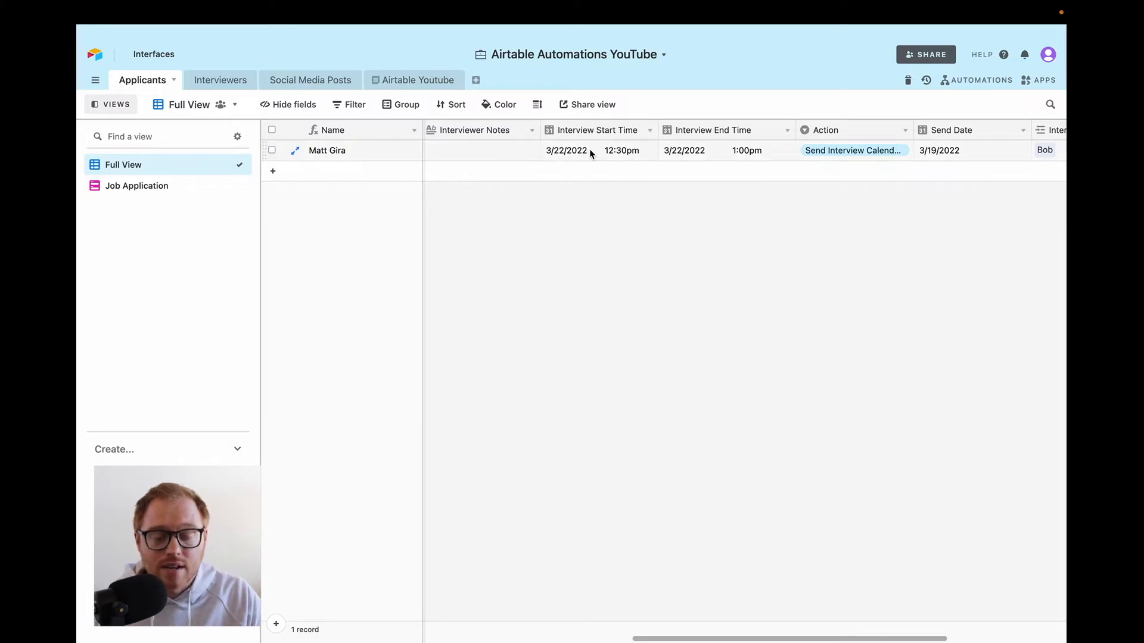
# Step: Start a new synced table from another Airtable base and choose Synced Tables YouTube as the source base
pyautogui.click(477, 84)
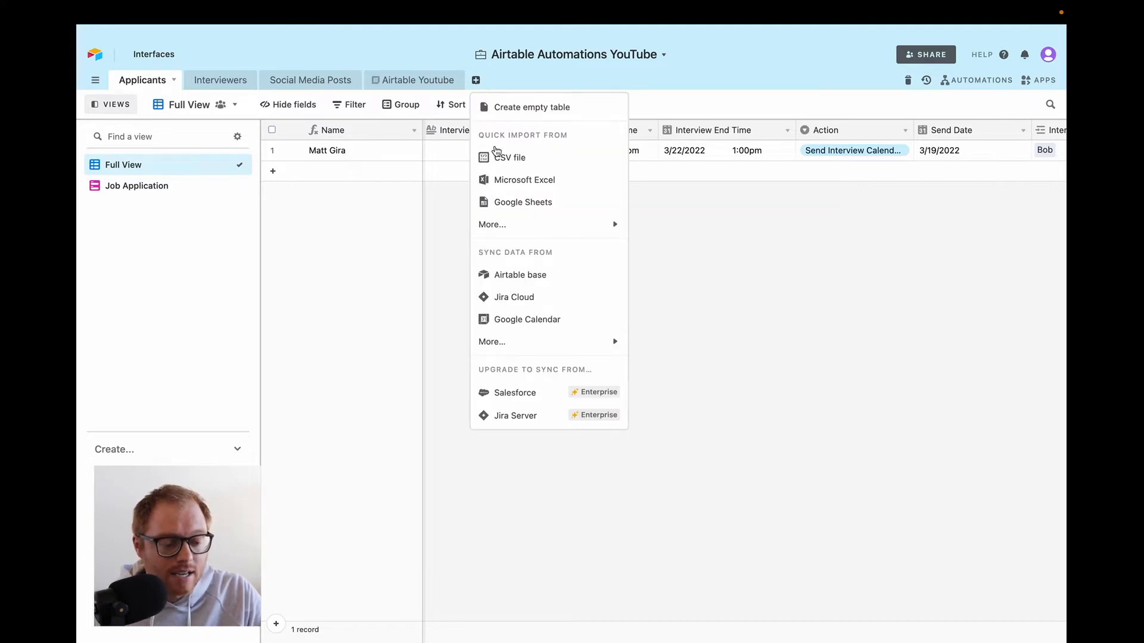
pyautogui.click(535, 277)
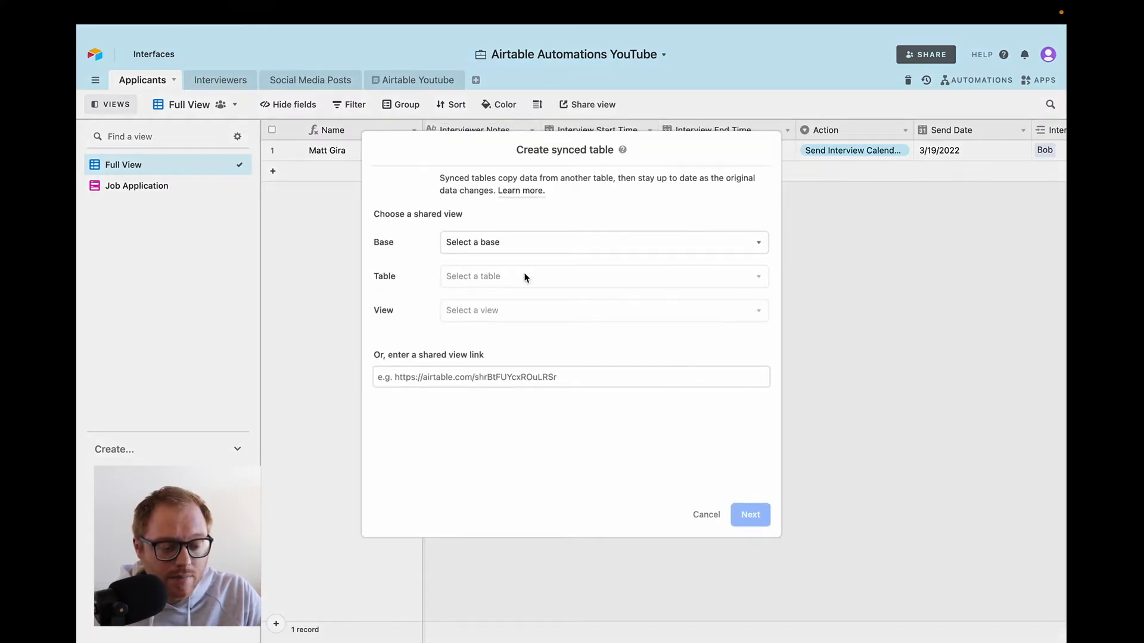
pyautogui.click(518, 249)
pyautogui.scroll(-5, 538, 352)
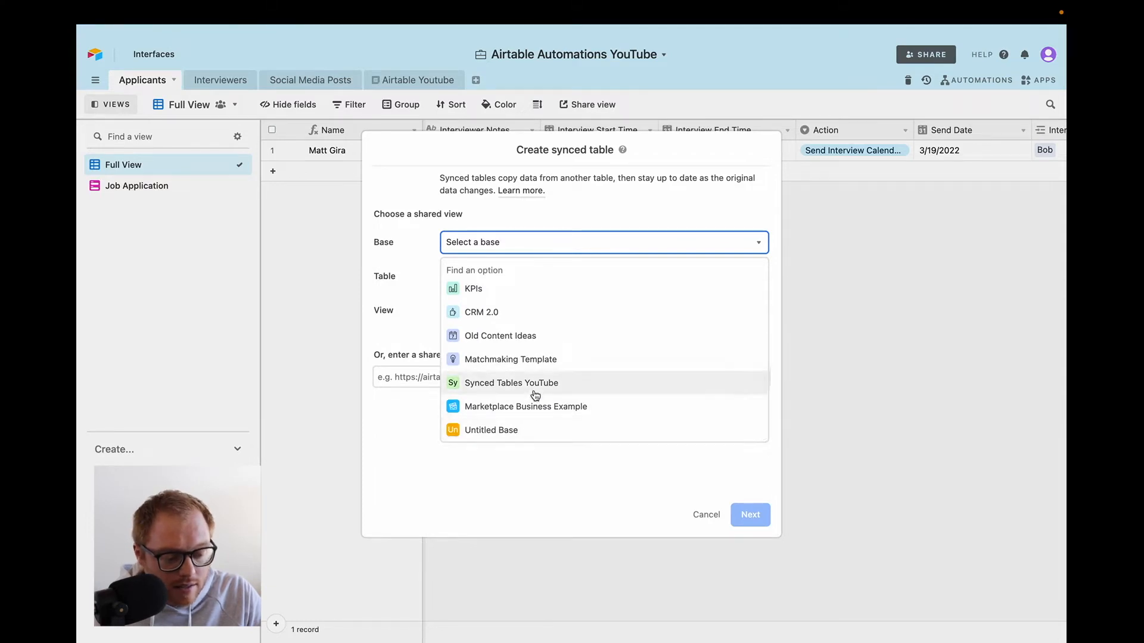
pyautogui.click(535, 384)
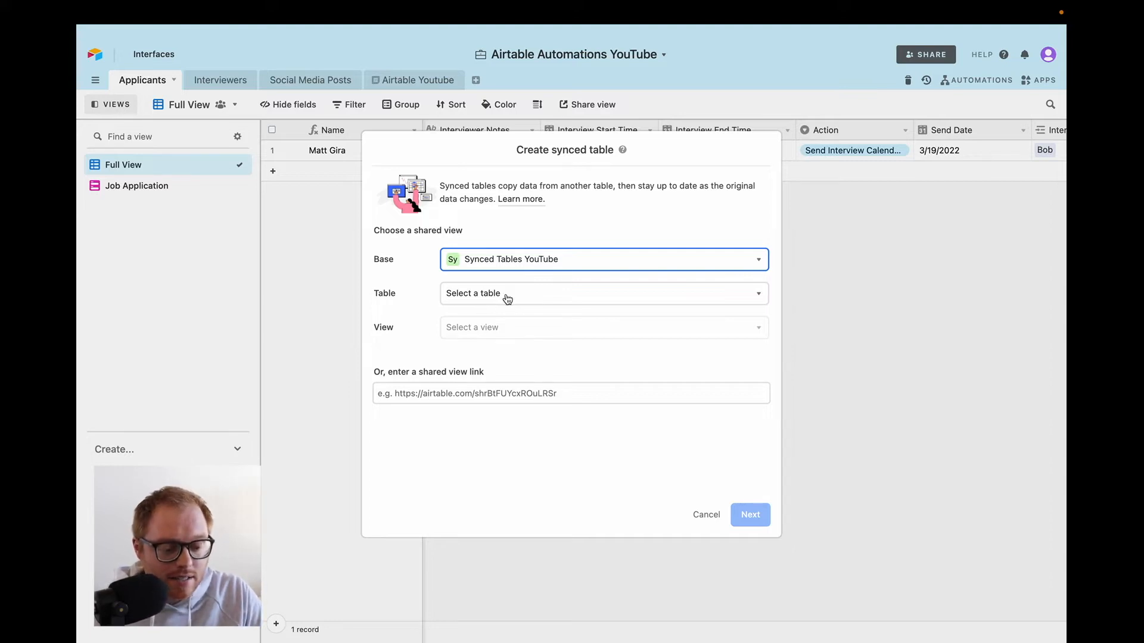
# Step: Choose the Locations table and its Grid view as the source for the synced table
pyautogui.click(506, 298)
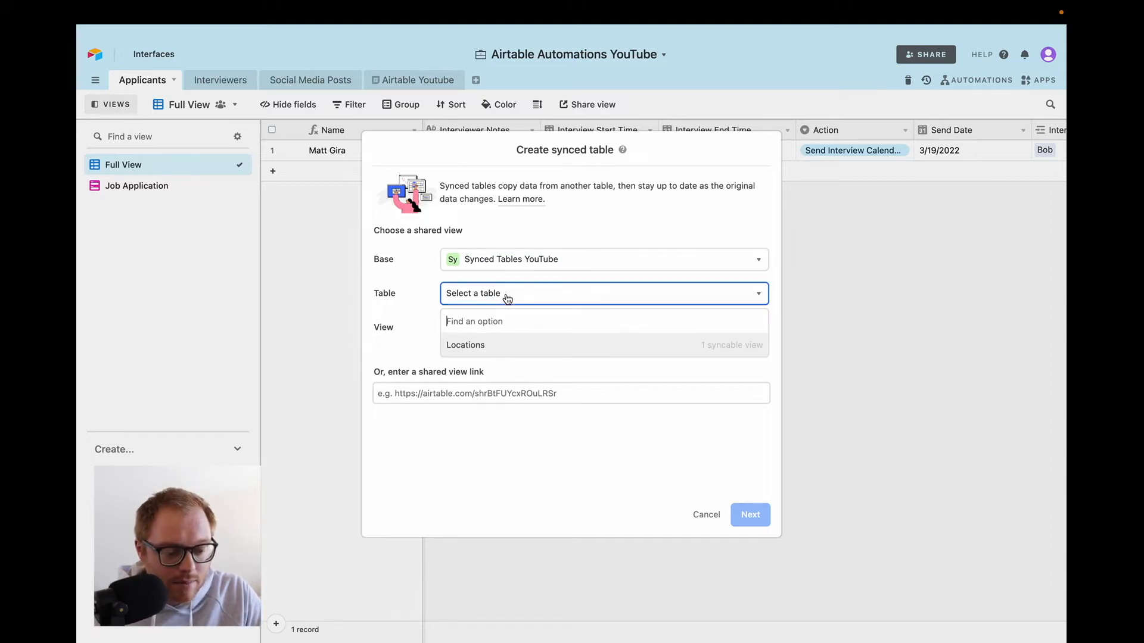
pyautogui.click(485, 346)
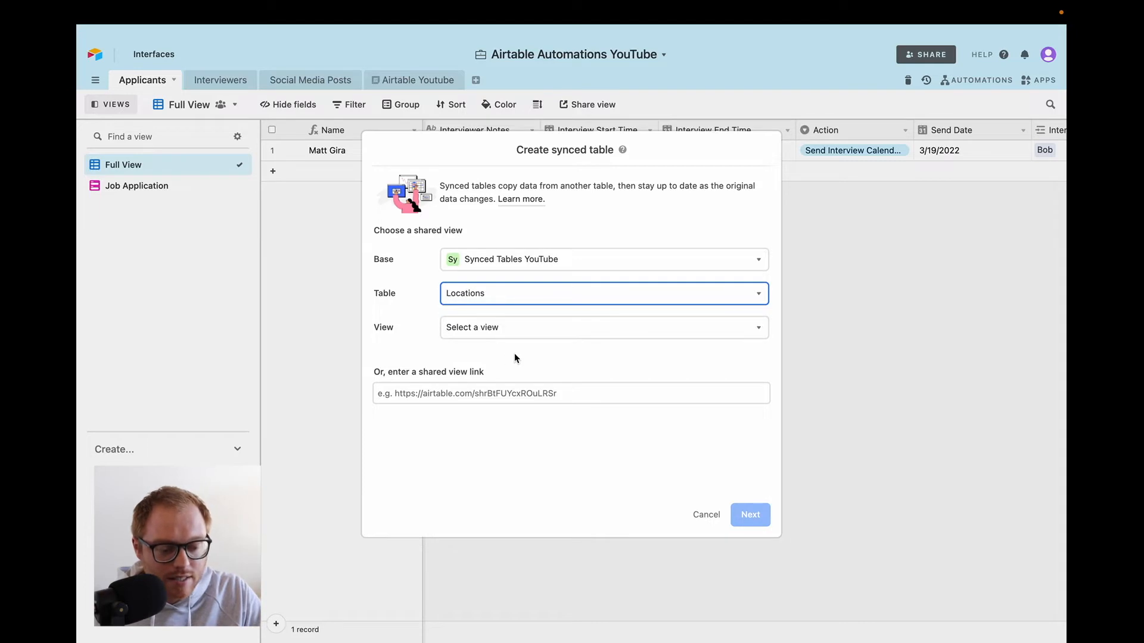
pyautogui.click(506, 331)
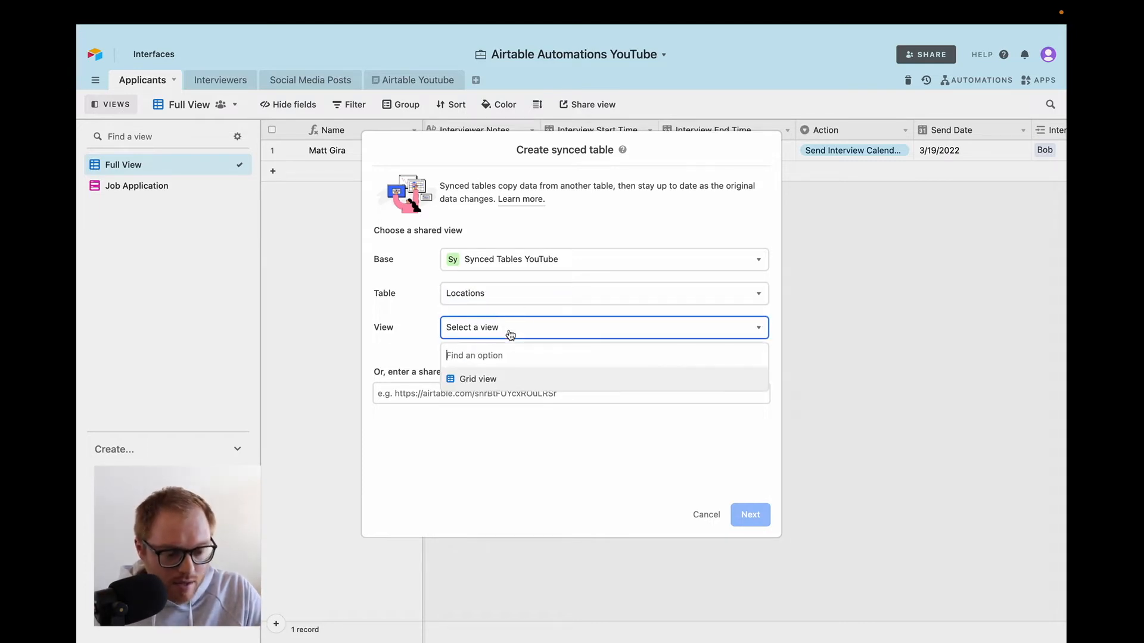
pyautogui.click(493, 383)
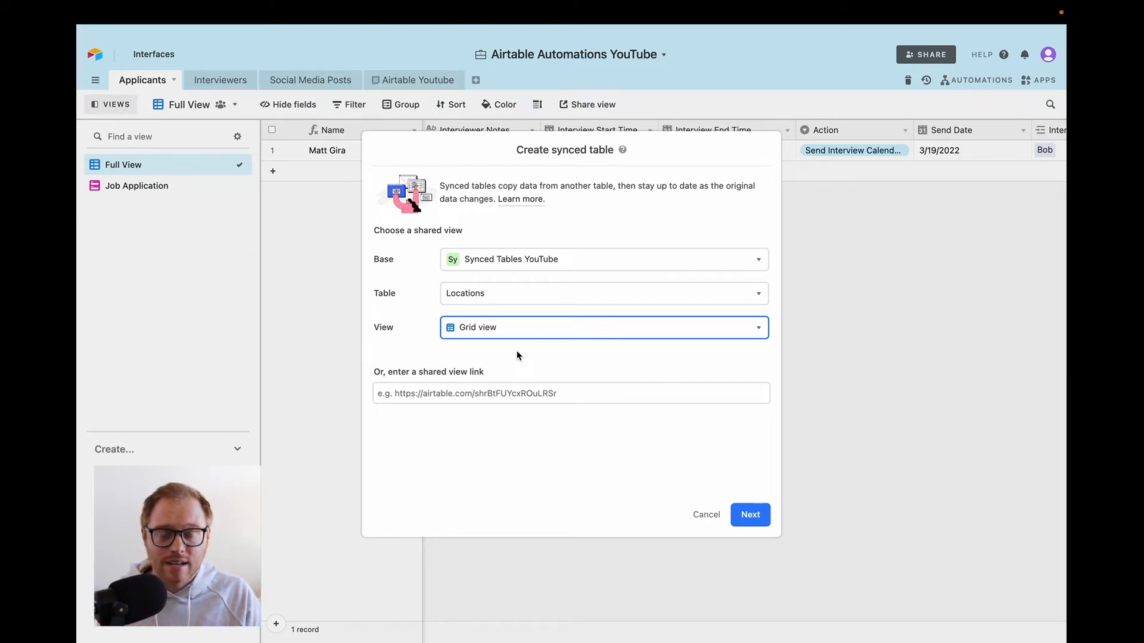
pyautogui.click(502, 357)
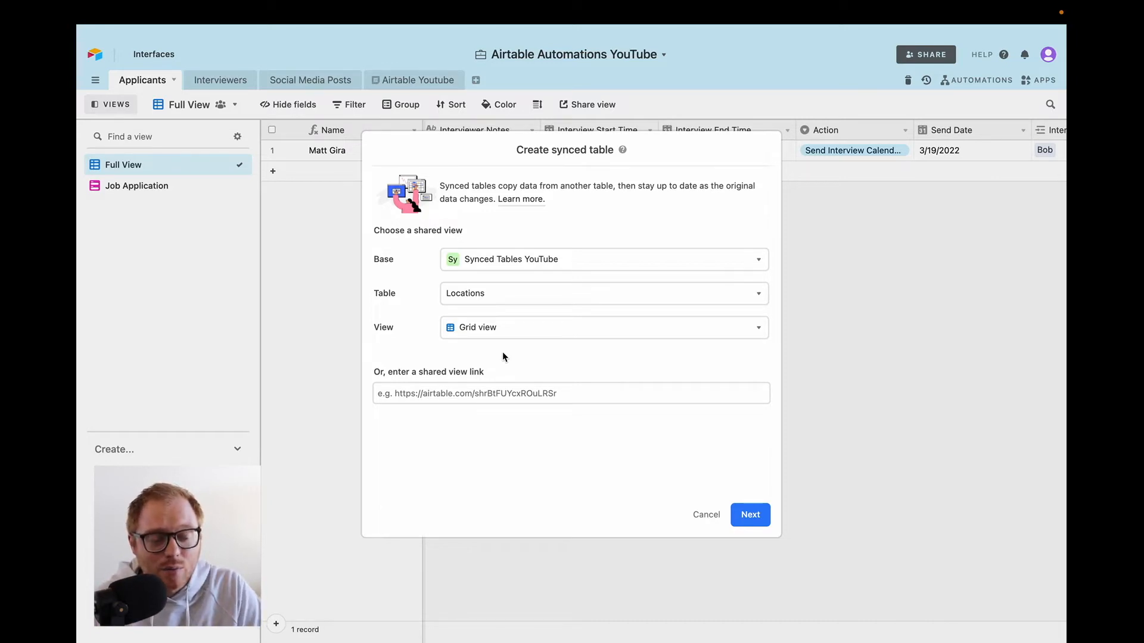
# Step: Sync all current and future source fields, keep the default sync settings, and create the synced table
pyautogui.click(750, 515)
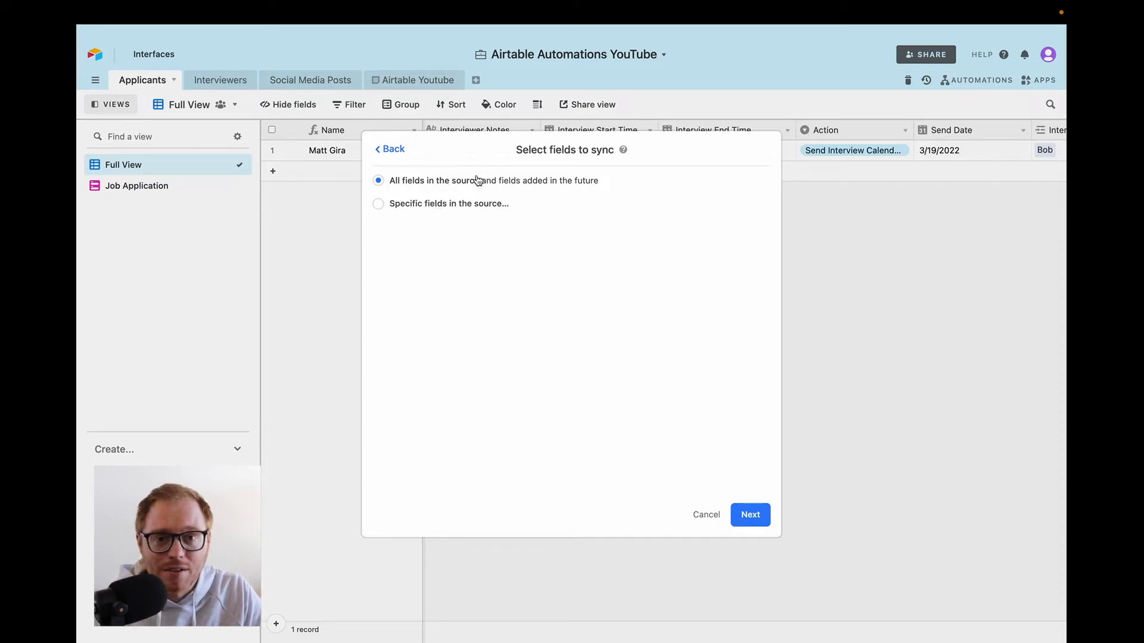
pyautogui.click(750, 515)
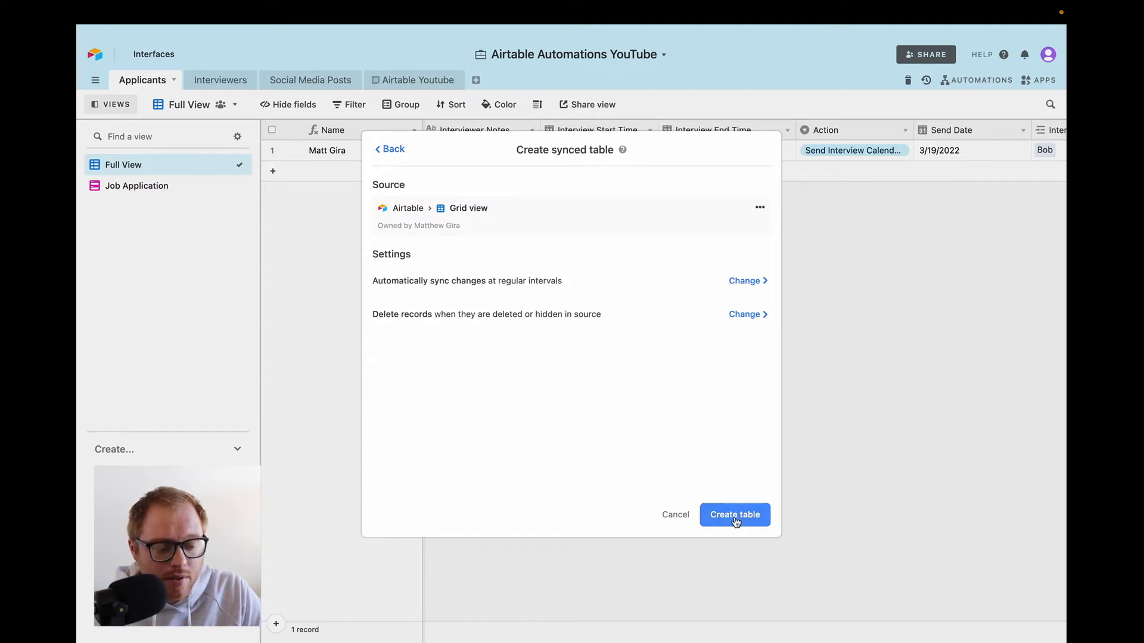
pyautogui.click(735, 516)
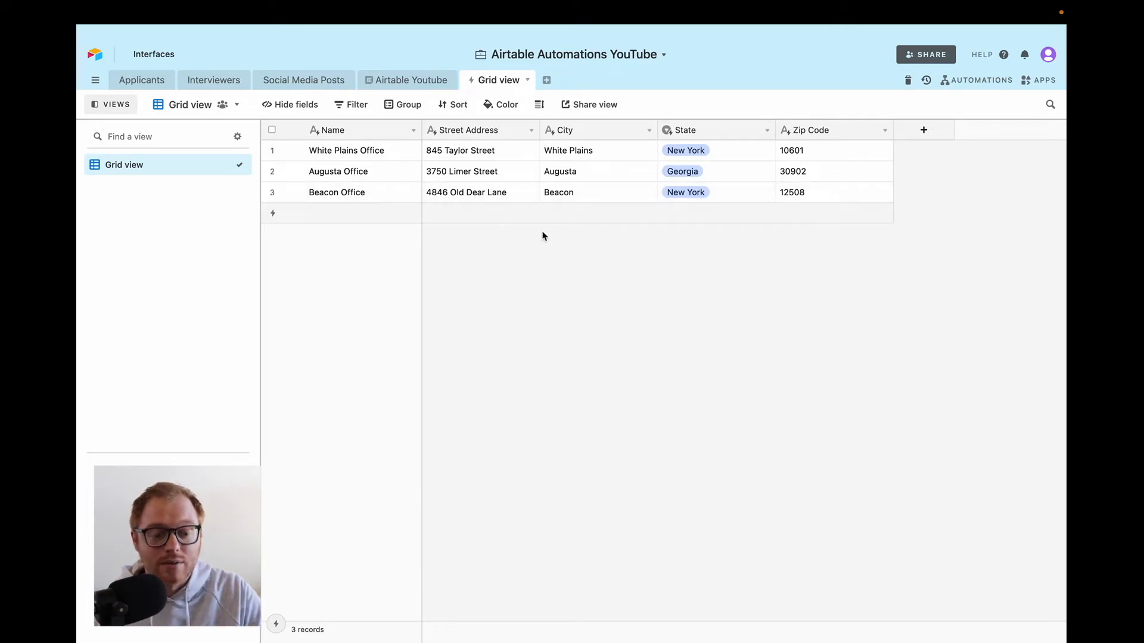
# Step: Try to edit the City value of the White Plains Office record in the synced table
pyautogui.doubleClick(606, 154)
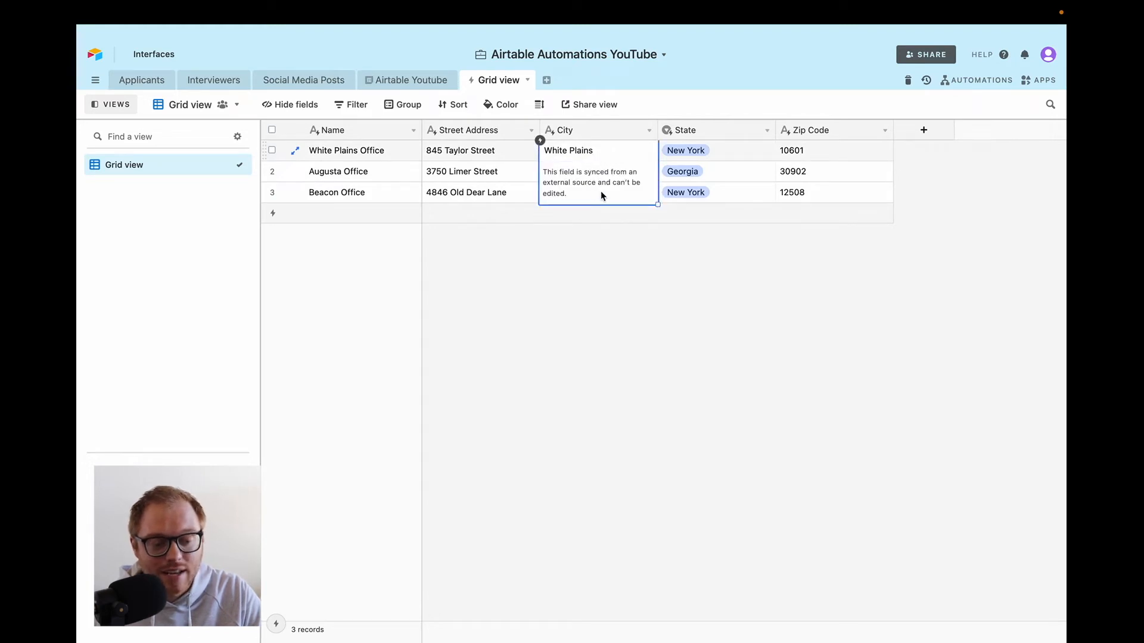
pyautogui.click(580, 334)
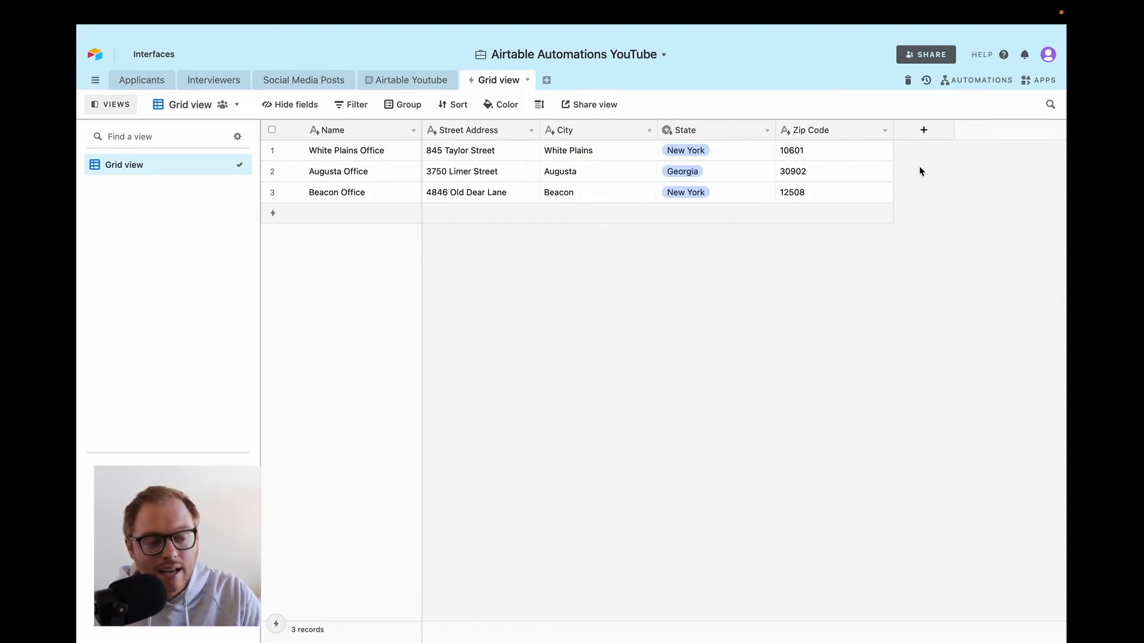
# Step: Add a multiple select field named "Type of Interview" to the synced locations table
pyautogui.click(922, 131)
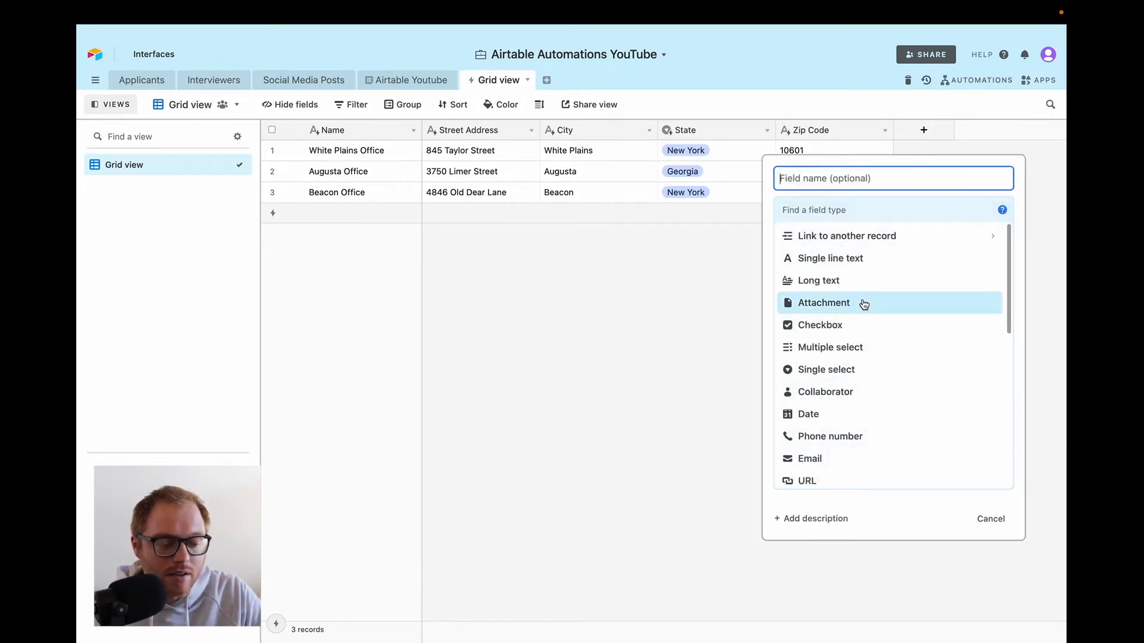
pyautogui.click(857, 350)
pyautogui.click(850, 174)
pyautogui.write('Typ')
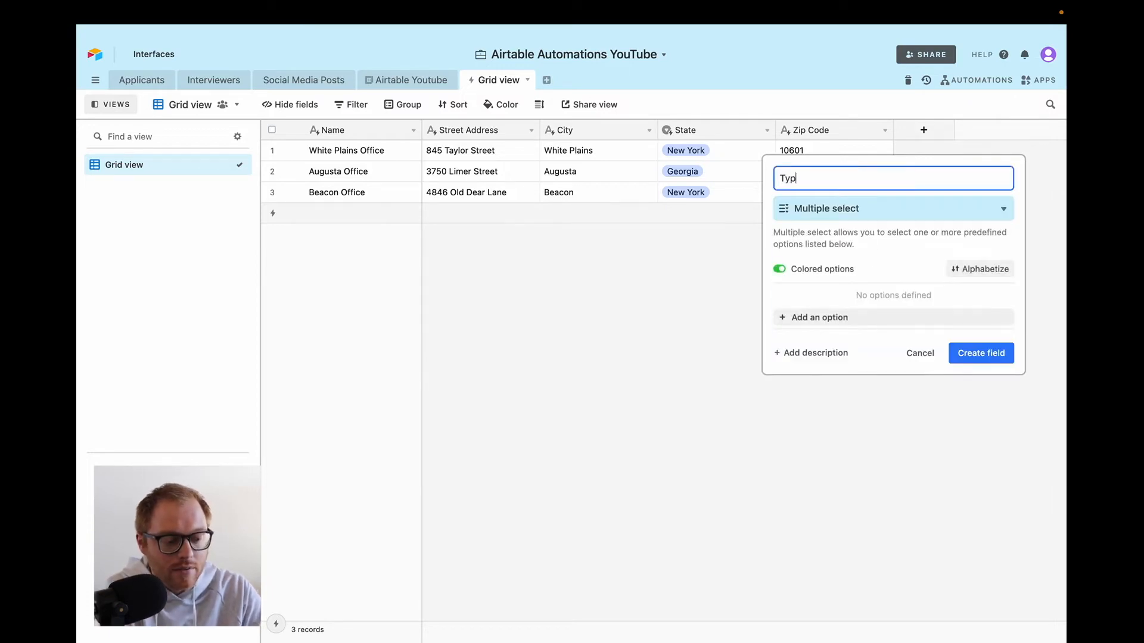
pyautogui.write('e of Interview')
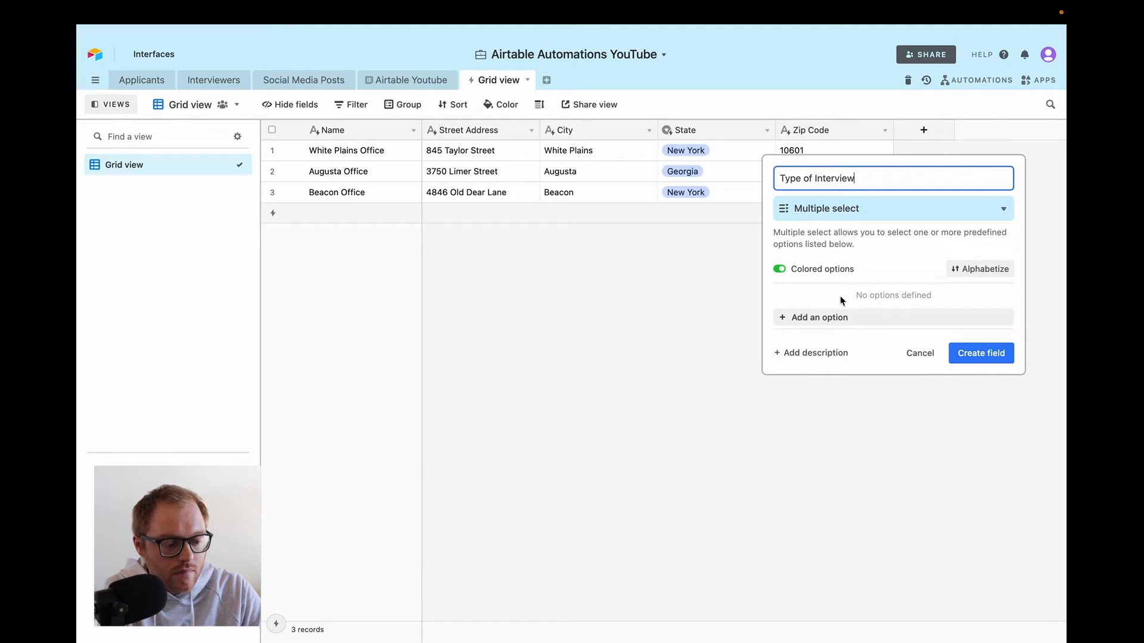
# Step: Define the options Product, Marketing and Operations for the Type of Interview field and create it
pyautogui.click(835, 317)
pyautogui.write('Product')
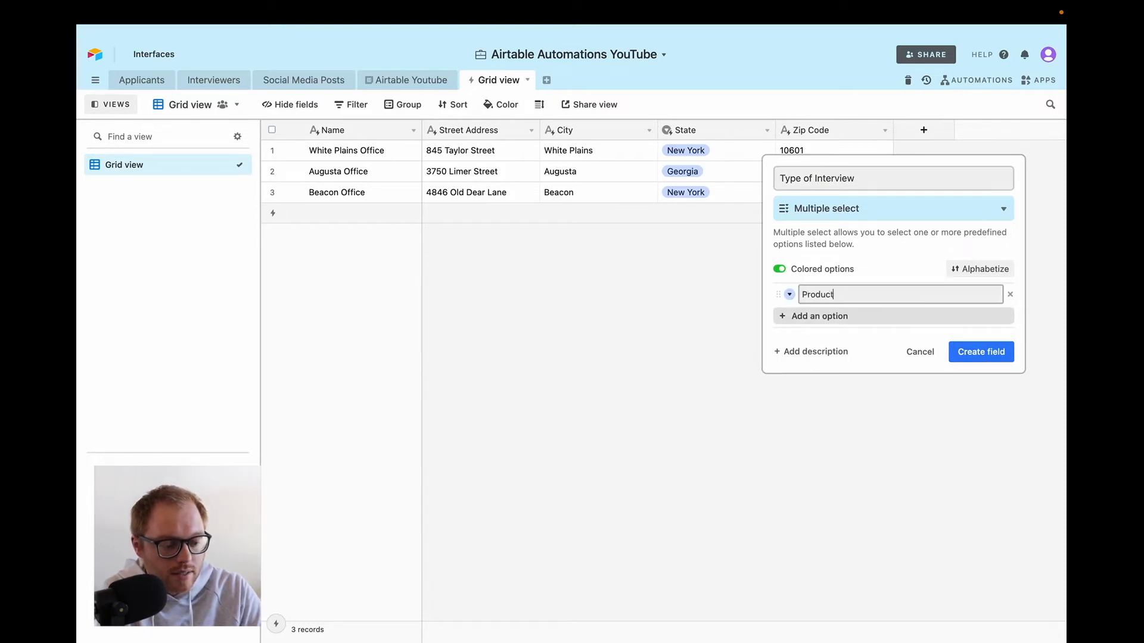
pyautogui.click(832, 316)
pyautogui.write('Ma')
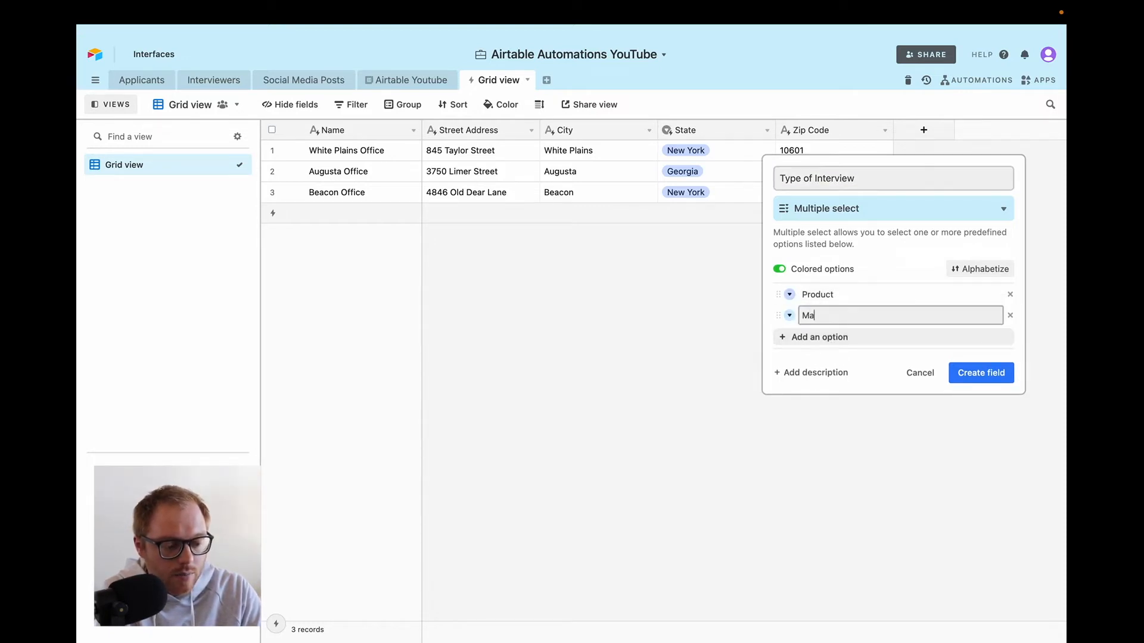
pyautogui.write('rketing')
pyautogui.press('Return')
pyautogui.write('Ooper')
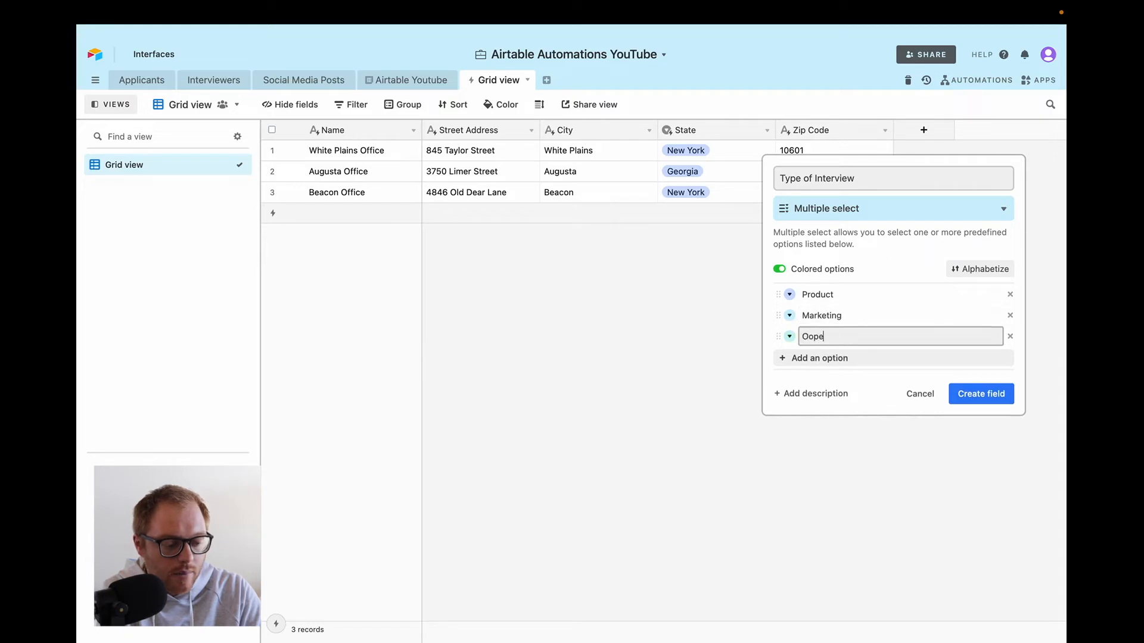
pyautogui.press('BackSpace')
pyautogui.press('BackSpace')
pyautogui.press('BackSpace')
pyautogui.press('BackSpace')
pyautogui.write('perations')
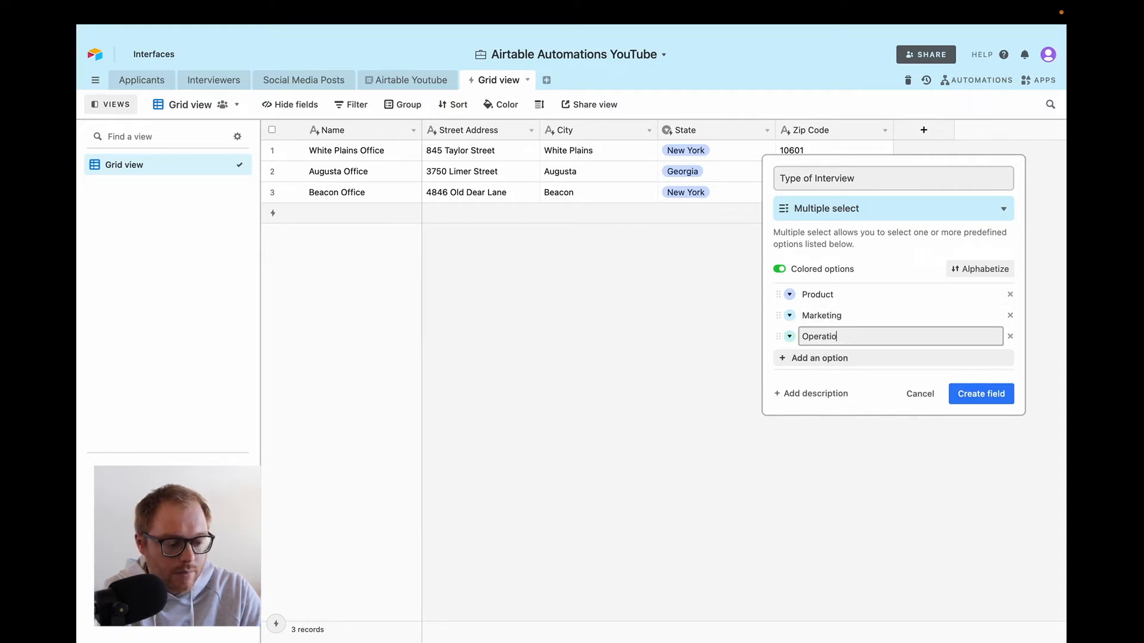
pyautogui.click(983, 392)
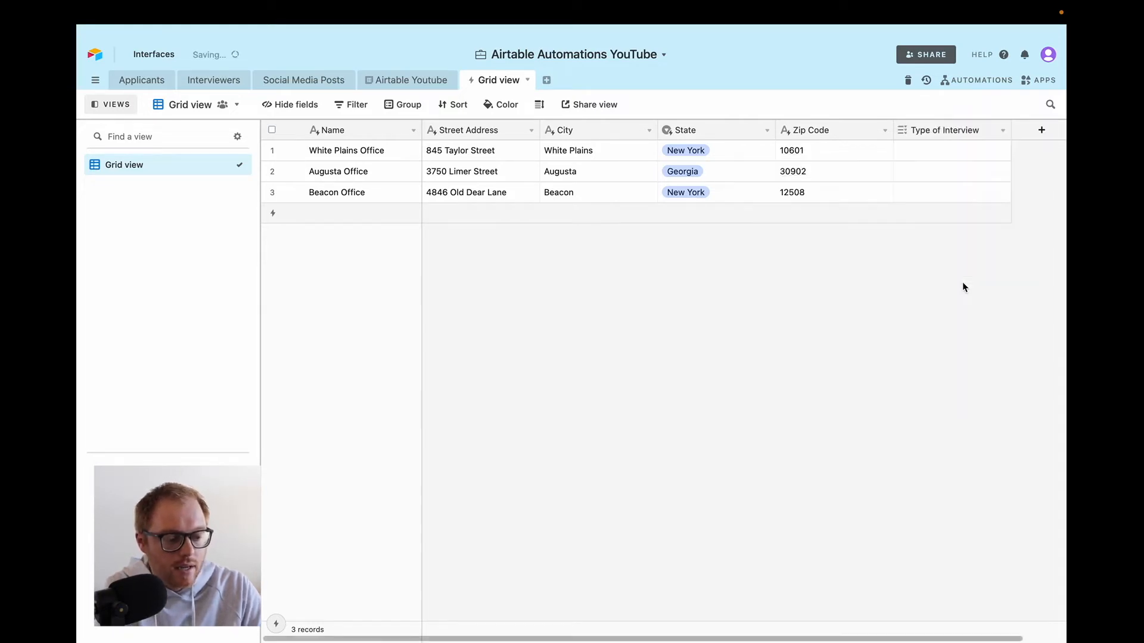
# Step: Set the White Plains Office's Type of Interview to Product and Marketing
pyautogui.click(929, 156)
pyautogui.click(902, 150)
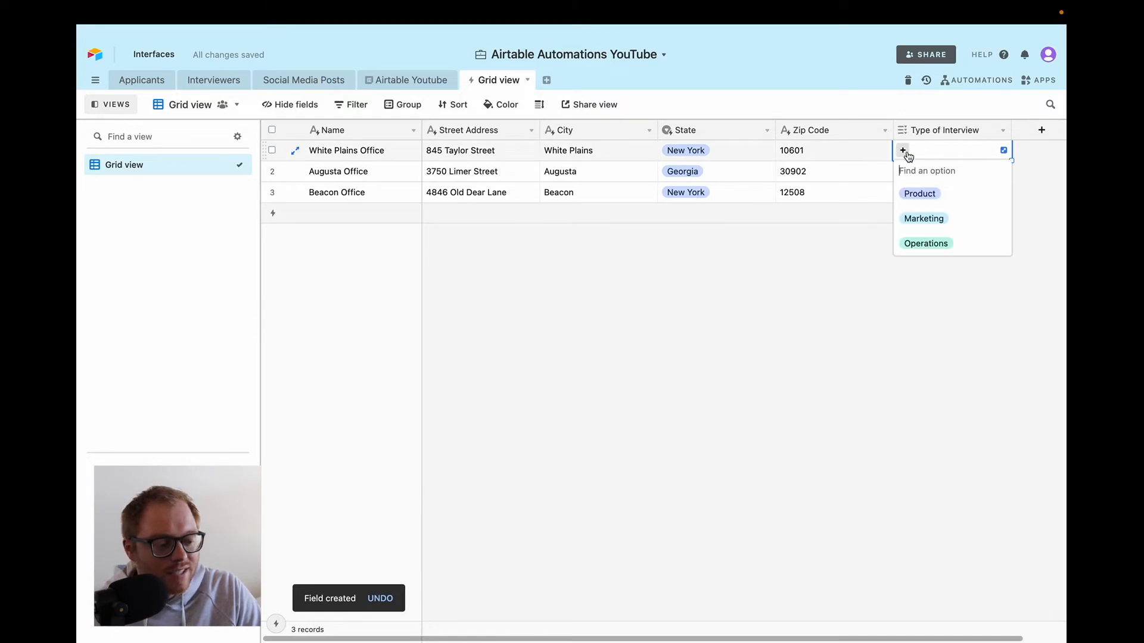
pyautogui.click(922, 194)
pyautogui.click(955, 150)
pyautogui.click(944, 193)
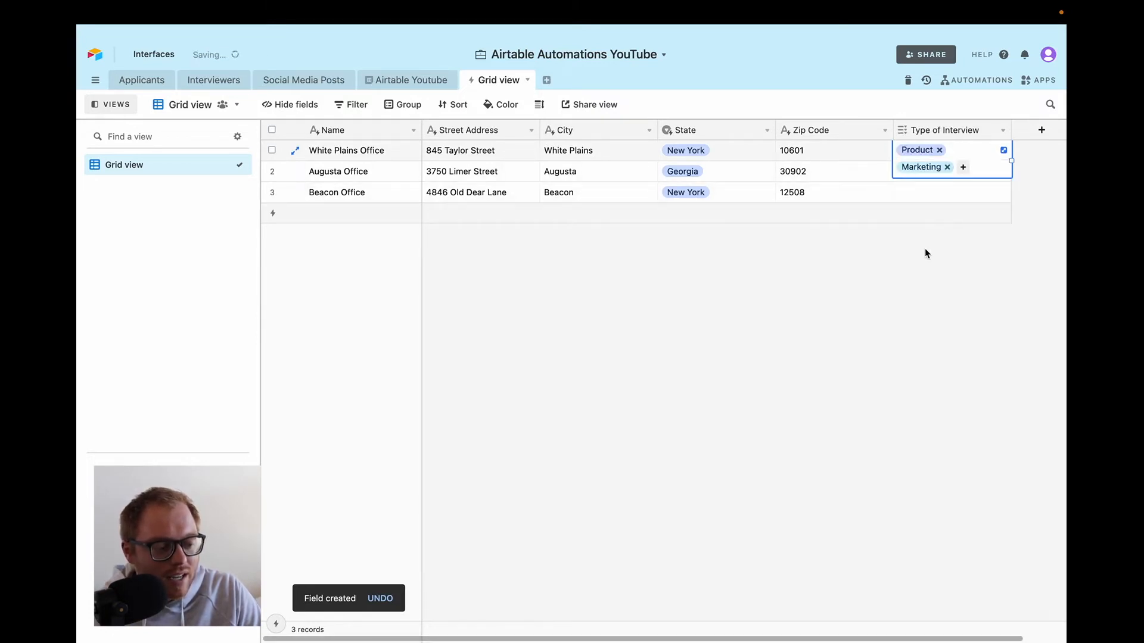
pyautogui.click(926, 253)
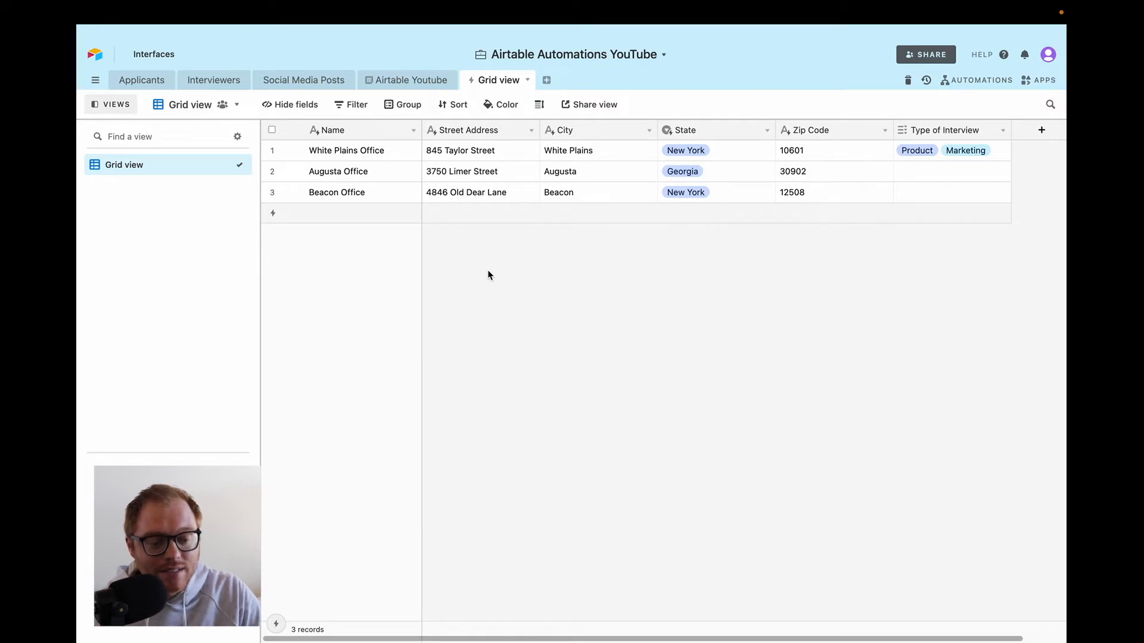
# Step: Review the Airtable Youtube table's events in its Calendar view, then return to the synced locations table
pyautogui.click(411, 82)
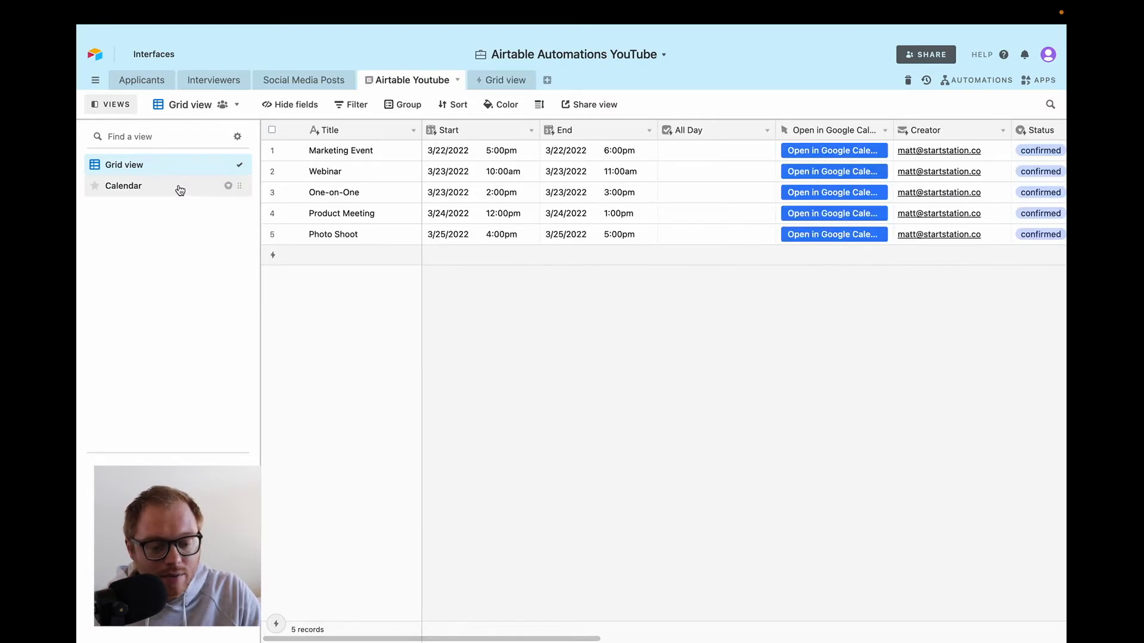
pyautogui.click(146, 186)
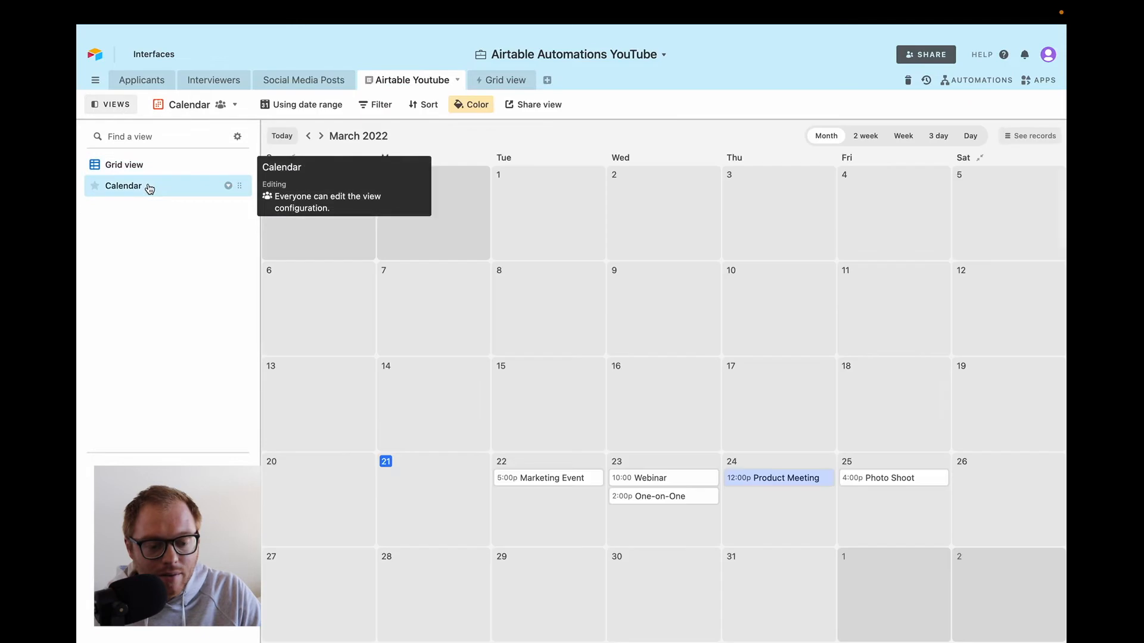
pyautogui.click(486, 80)
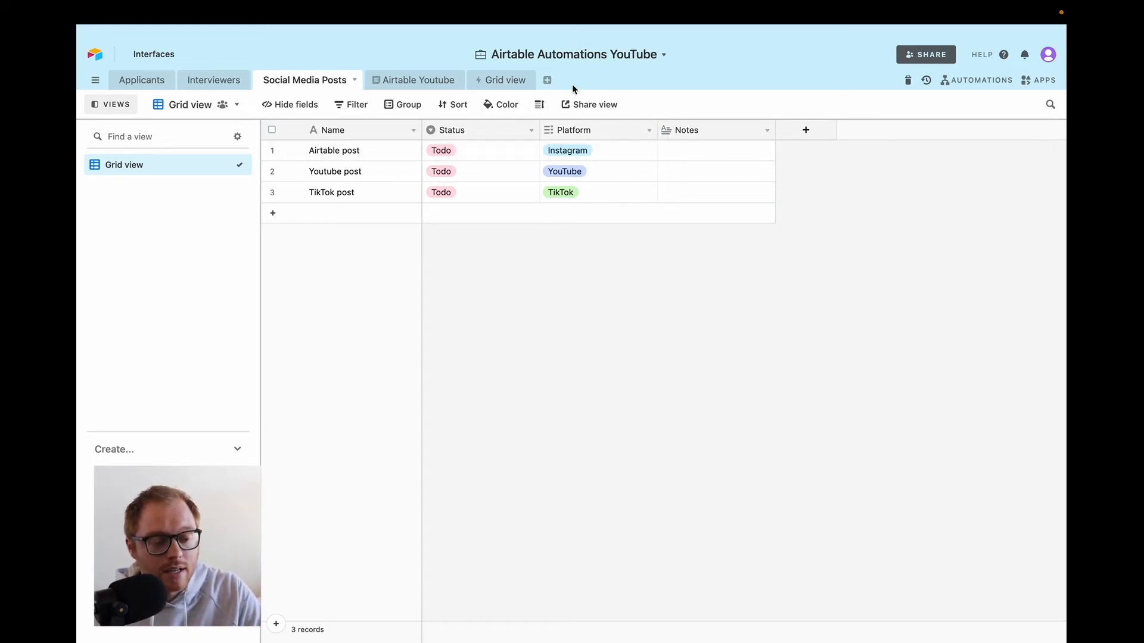
# Step: Start a new synced table from Google Drive and select the connected Google Drive account
pyautogui.click(547, 81)
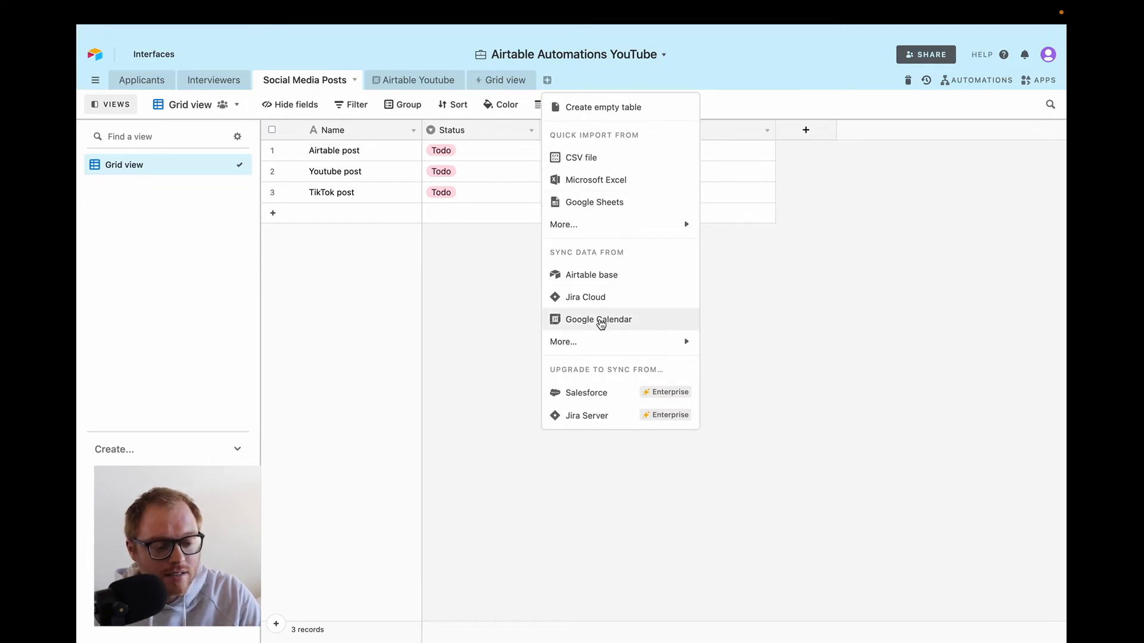
pyautogui.moveTo(613, 342)
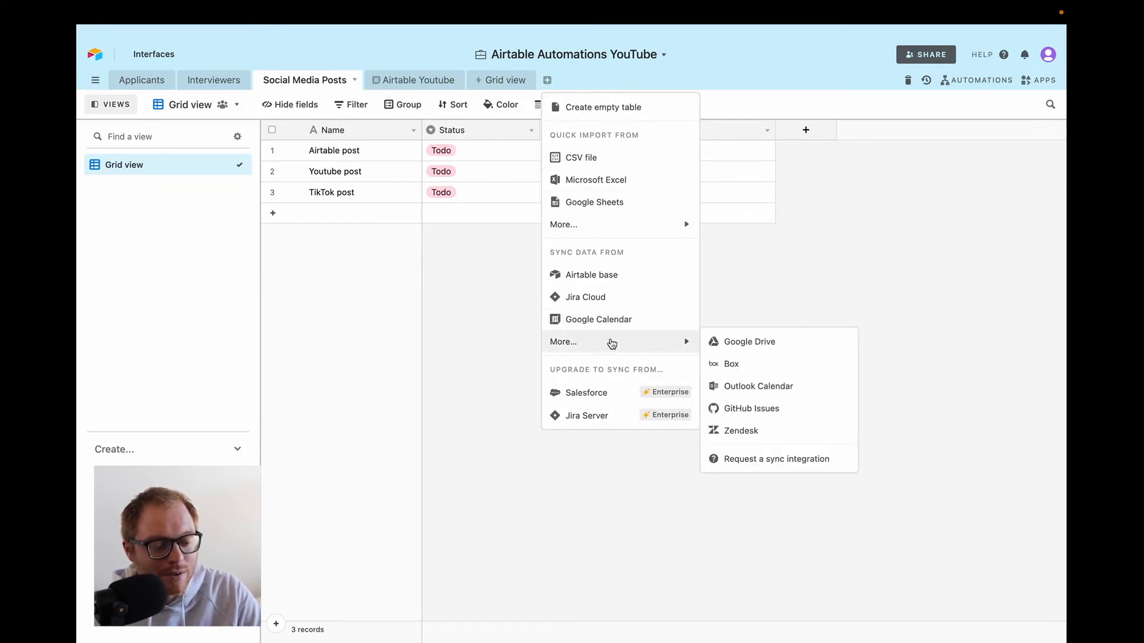
pyautogui.click(786, 348)
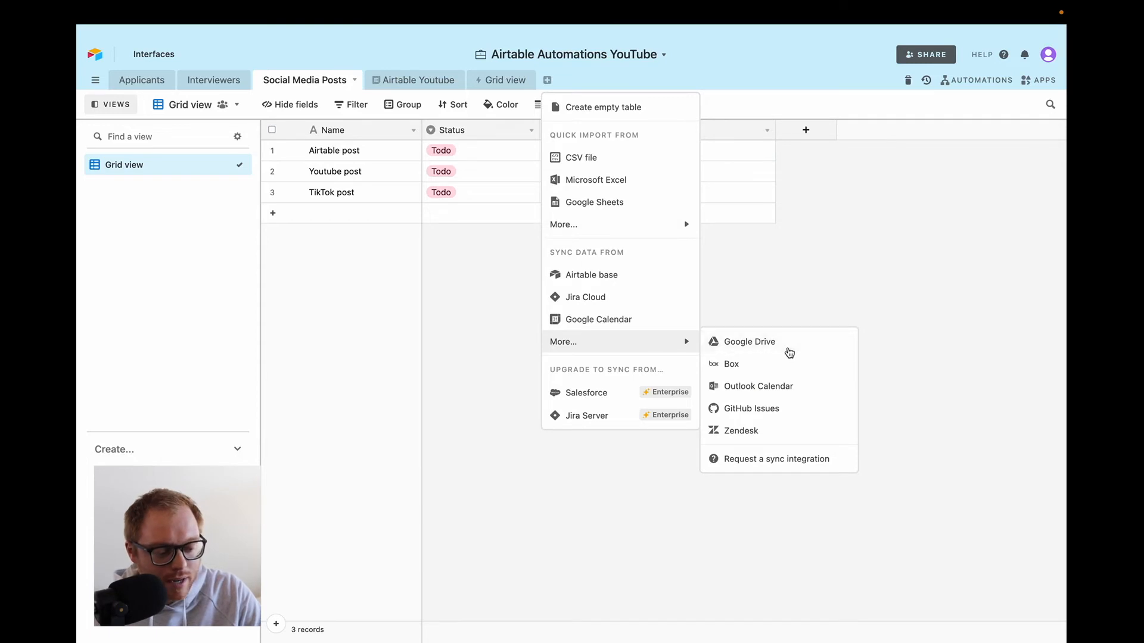
pyautogui.click(549, 252)
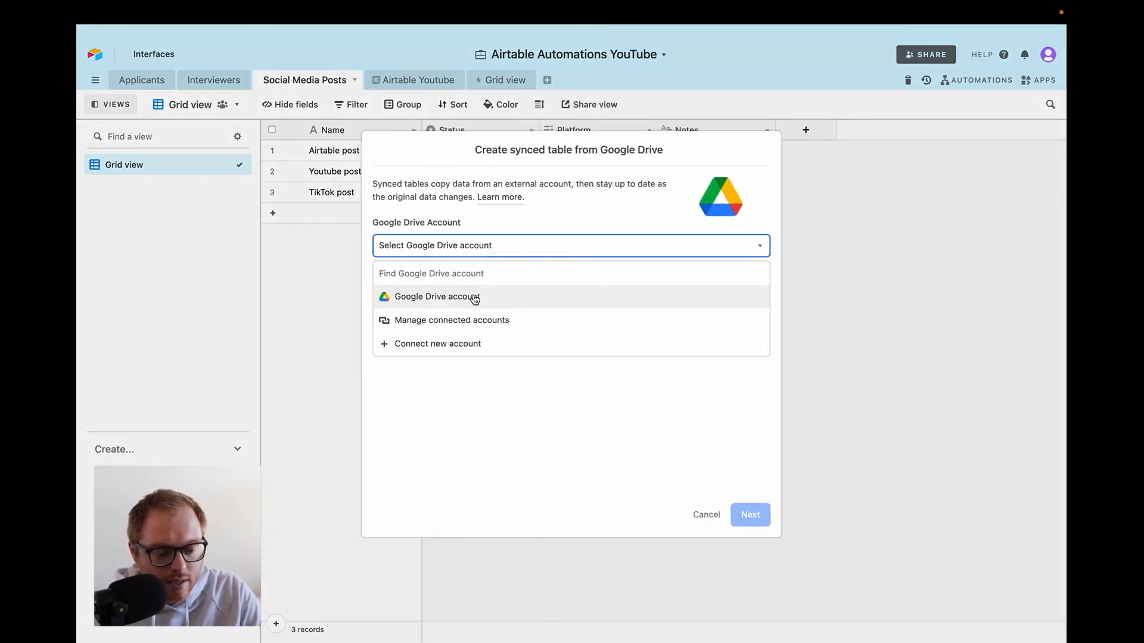
pyautogui.click(474, 295)
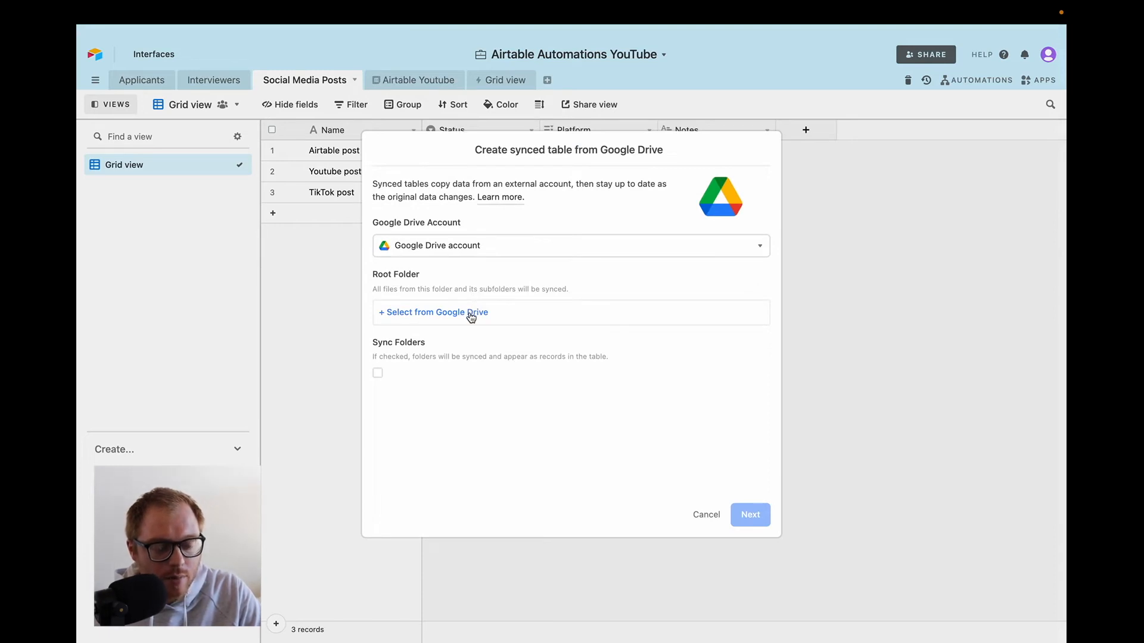
# Step: Set the Airtable YouTube folder as the sync's root folder and enable Sync Folders
pyautogui.click(471, 314)
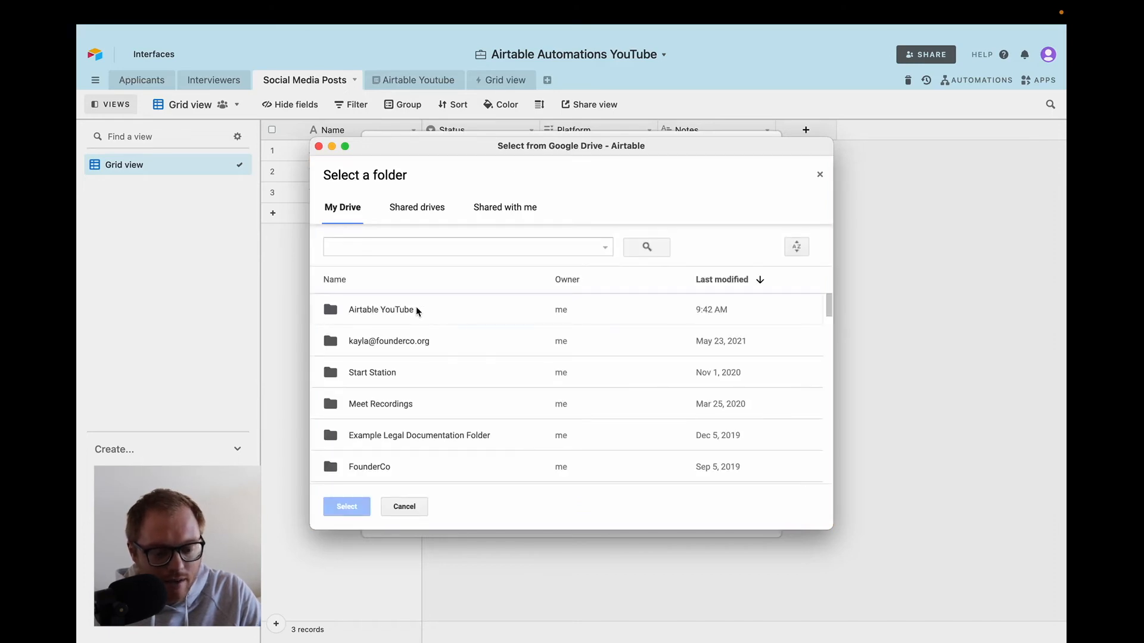
pyautogui.click(417, 307)
pyautogui.click(347, 506)
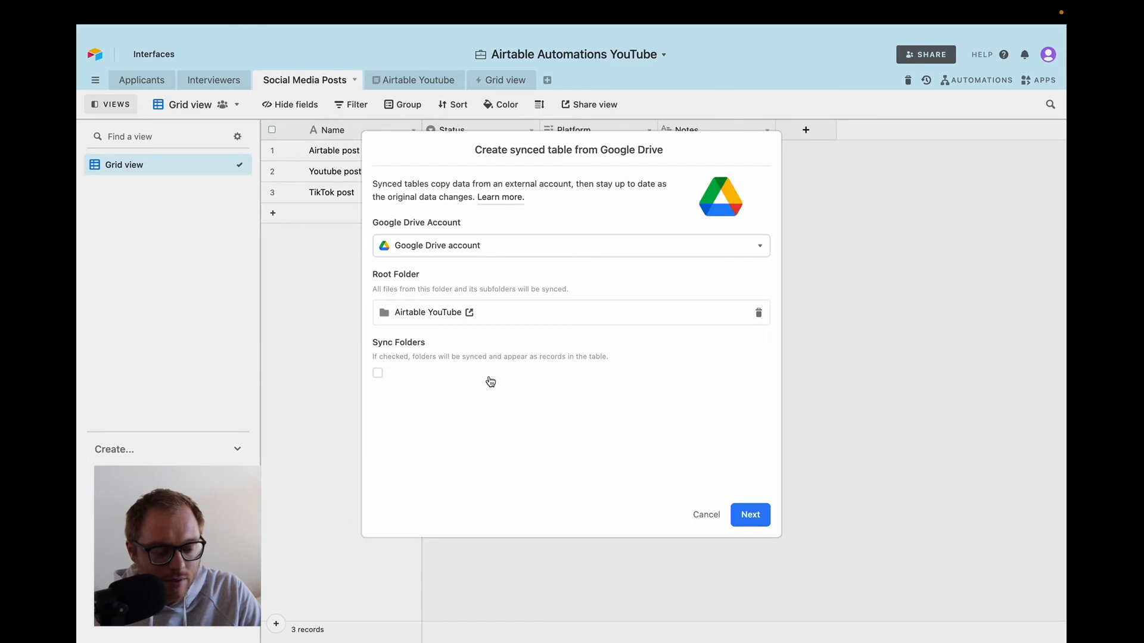
pyautogui.click(377, 374)
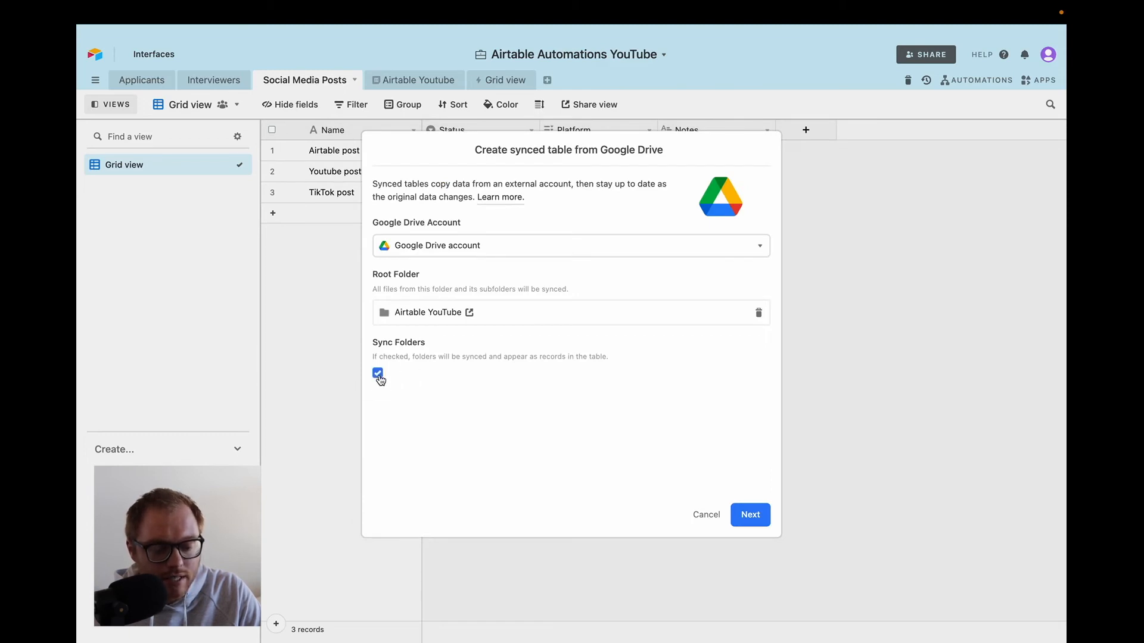
# Step: Create the Google Drive synced table, keeping automatic syncing and deletion of records removed from the source
pyautogui.click(754, 517)
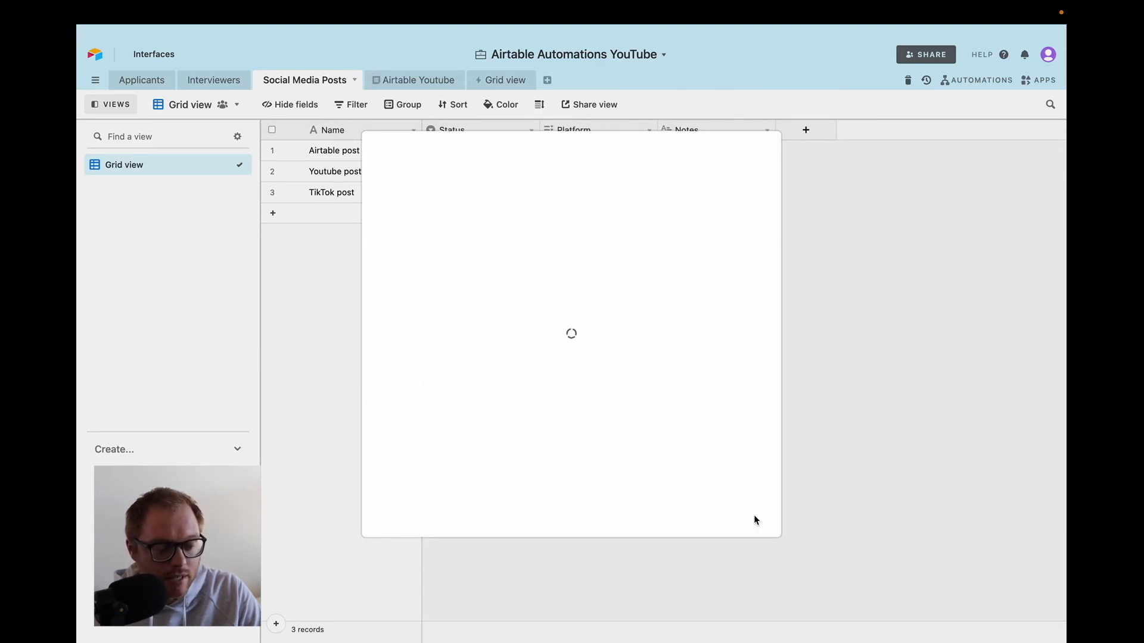
pyautogui.click(752, 511)
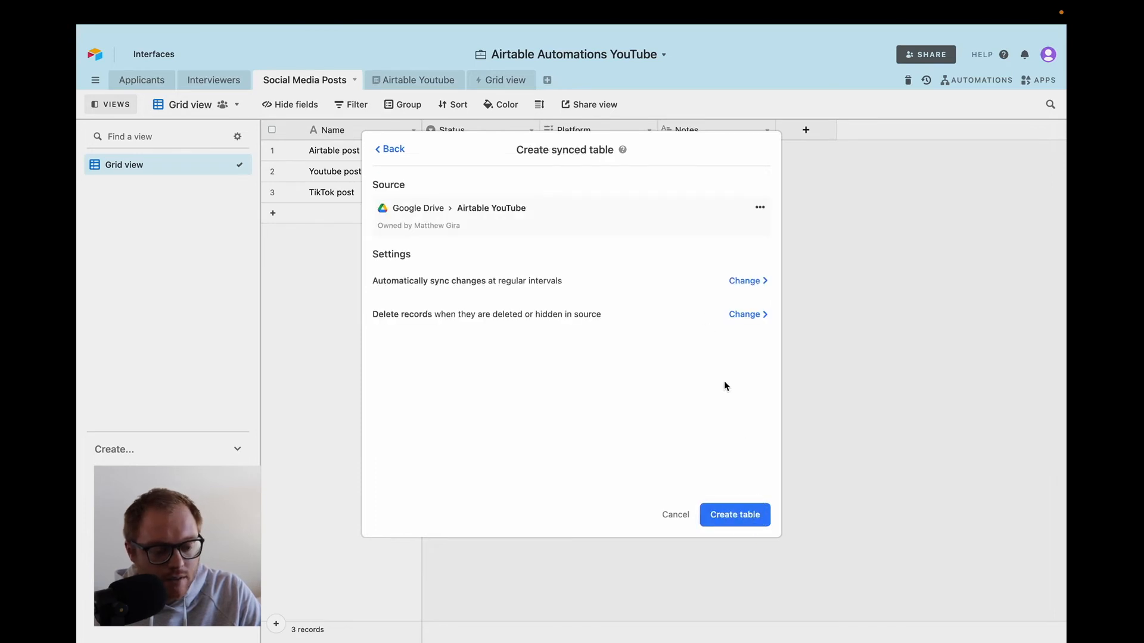
pyautogui.click(752, 516)
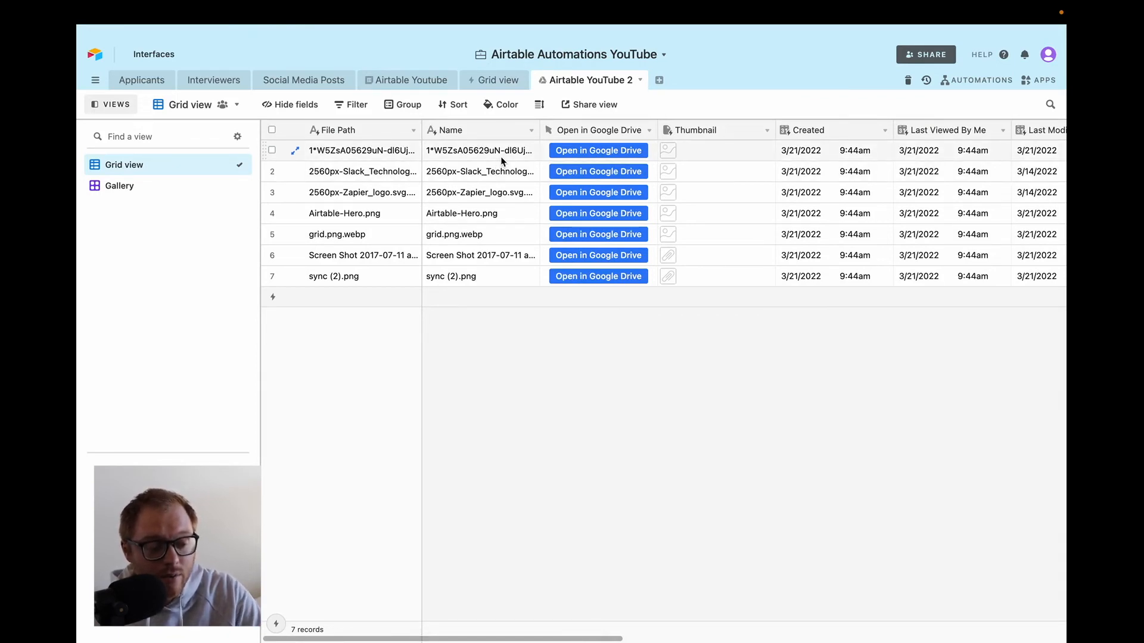
# Step: Look through the synced file fields in the Airtable YouTube 2 table, from thumbnails to File ID
pyautogui.hscroll(3, 697, 154)
pyautogui.hscroll(3, 677, 266)
pyautogui.hscroll(6, 691, 237)
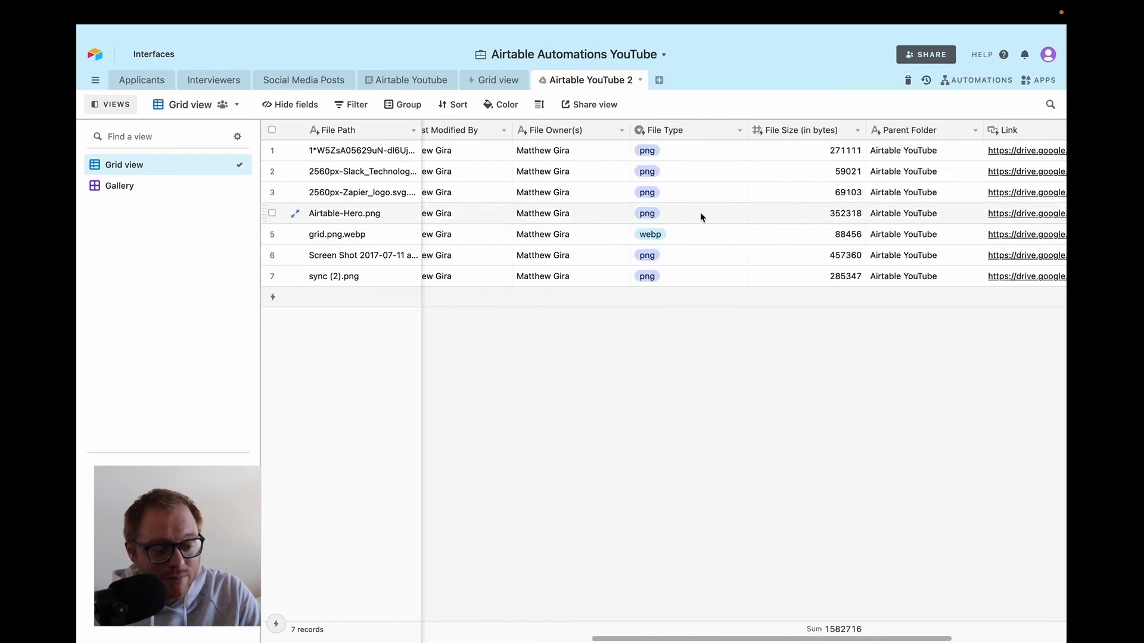
pyautogui.hscroll(4, 713, 194)
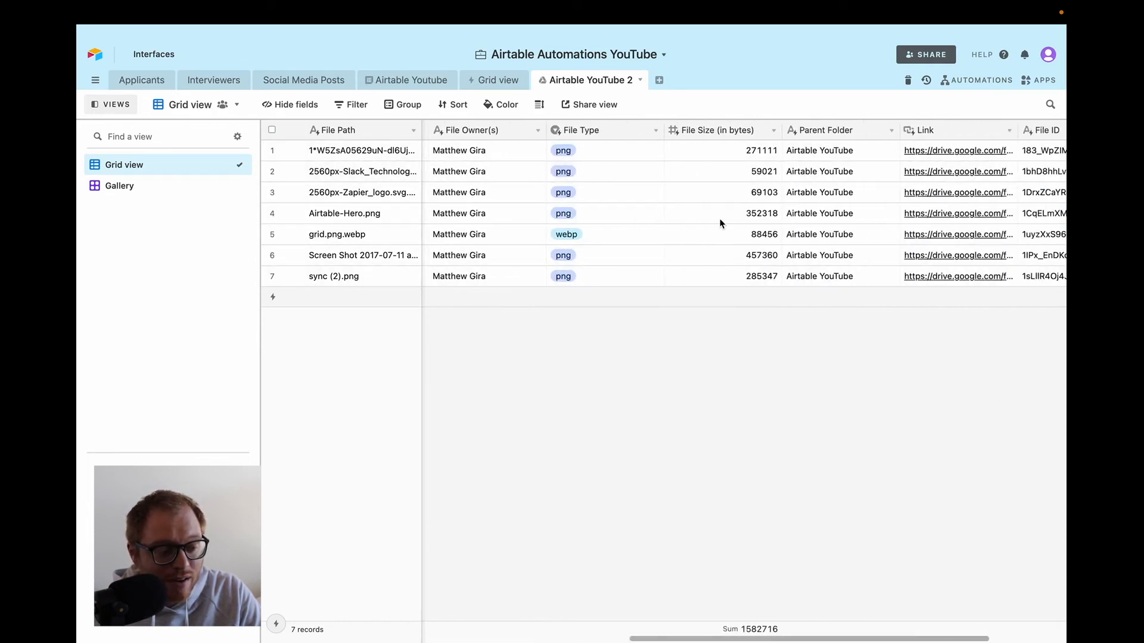
pyautogui.hscroll(2, 745, 227)
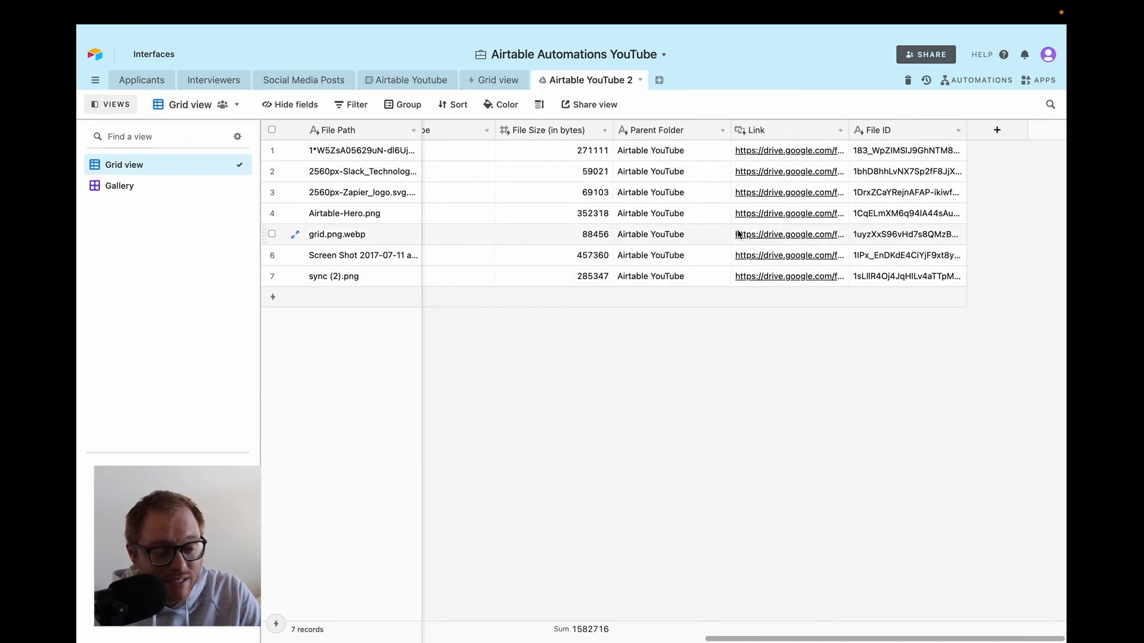
pyautogui.hscroll(-2, 735, 230)
pyautogui.hscroll(-10, 735, 230)
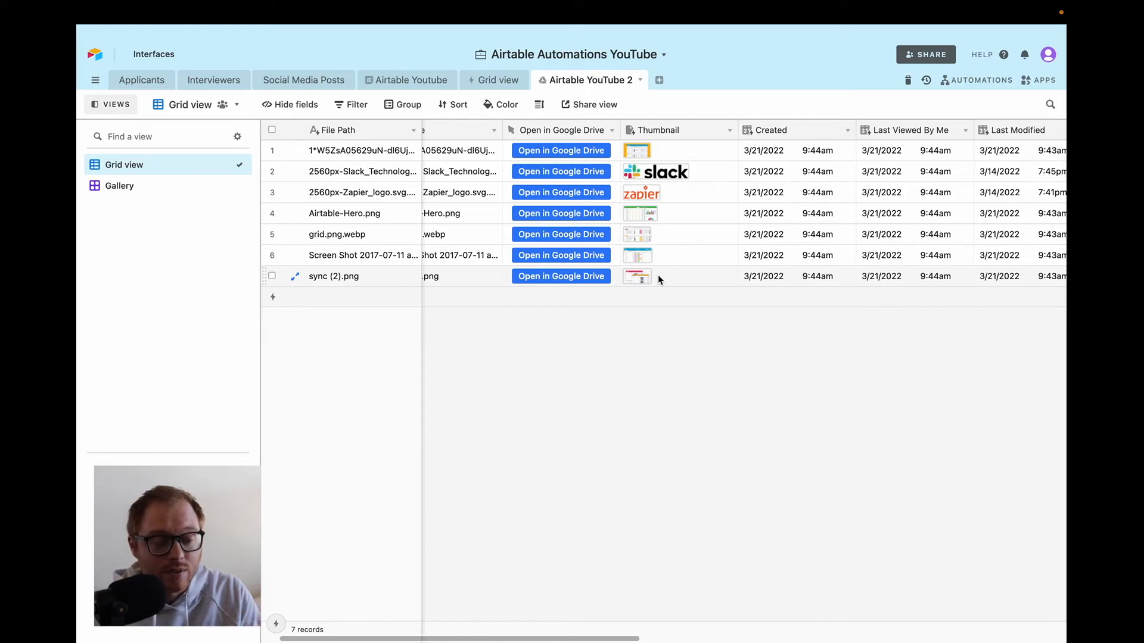
# Step: Add a field to the Social Media Posts table that links to multiple records in Airtable YouTube 2
pyautogui.click(314, 87)
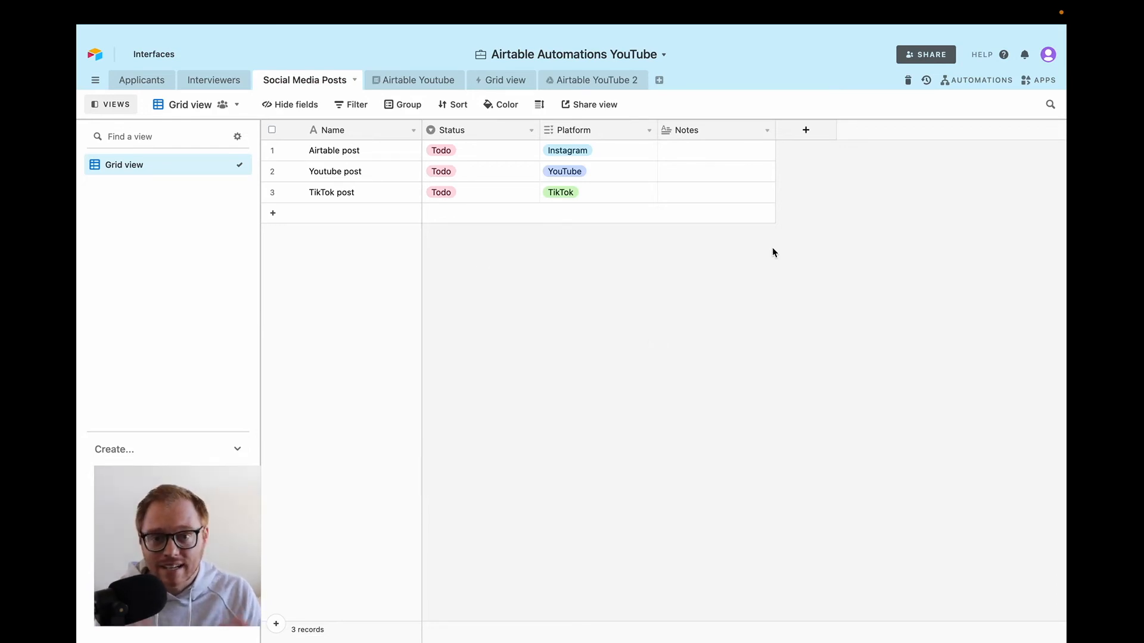
pyautogui.click(802, 133)
pyautogui.click(830, 236)
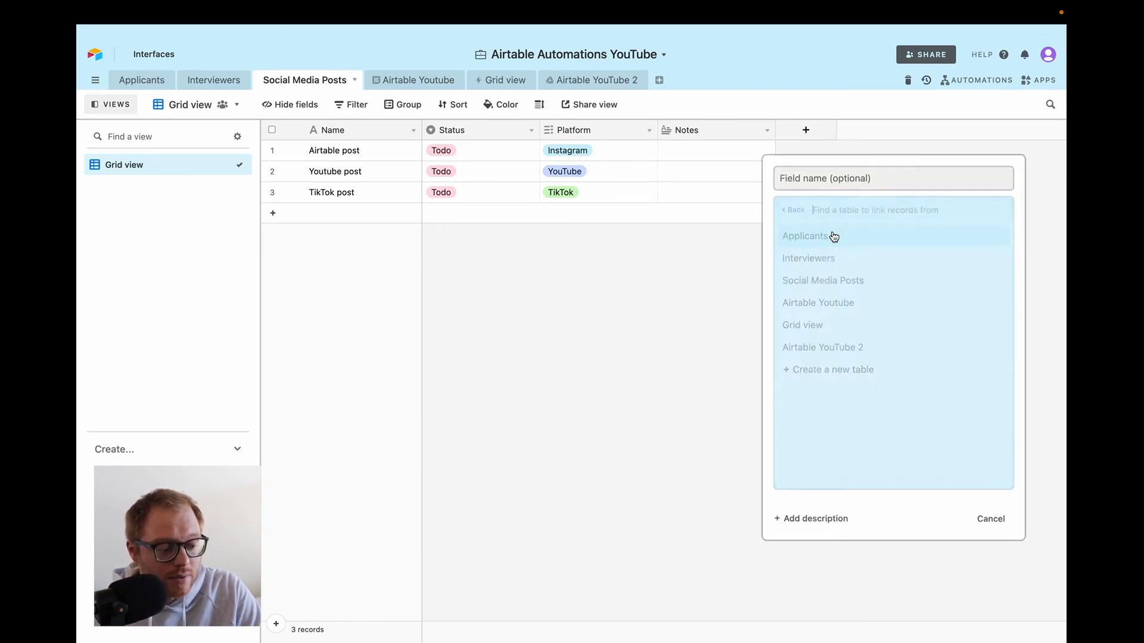
pyautogui.click(857, 353)
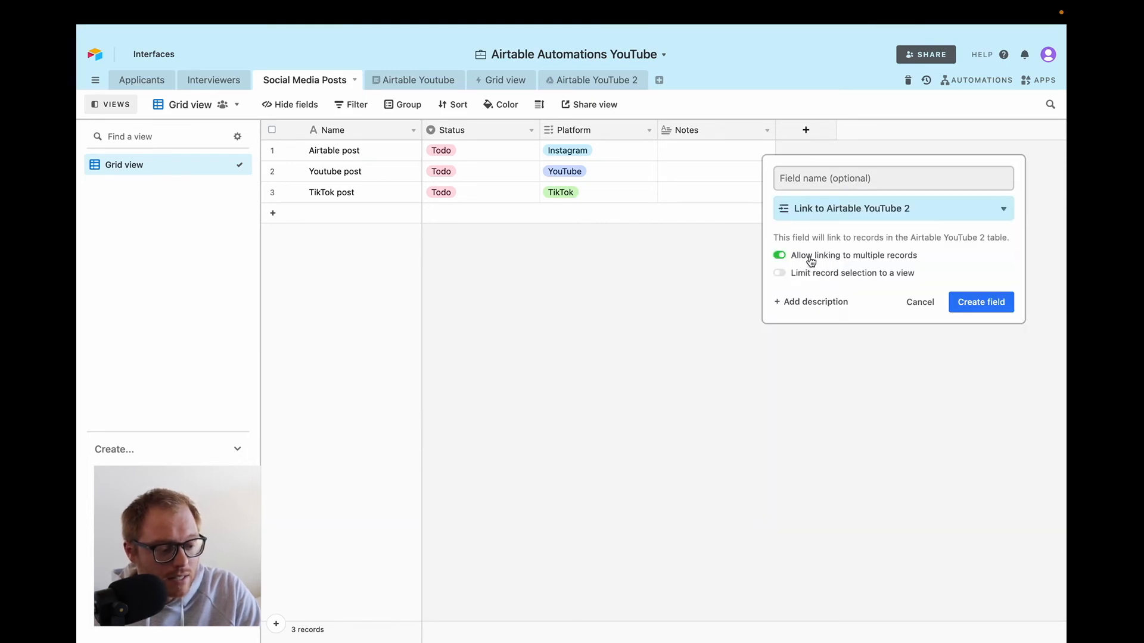
pyautogui.click(968, 305)
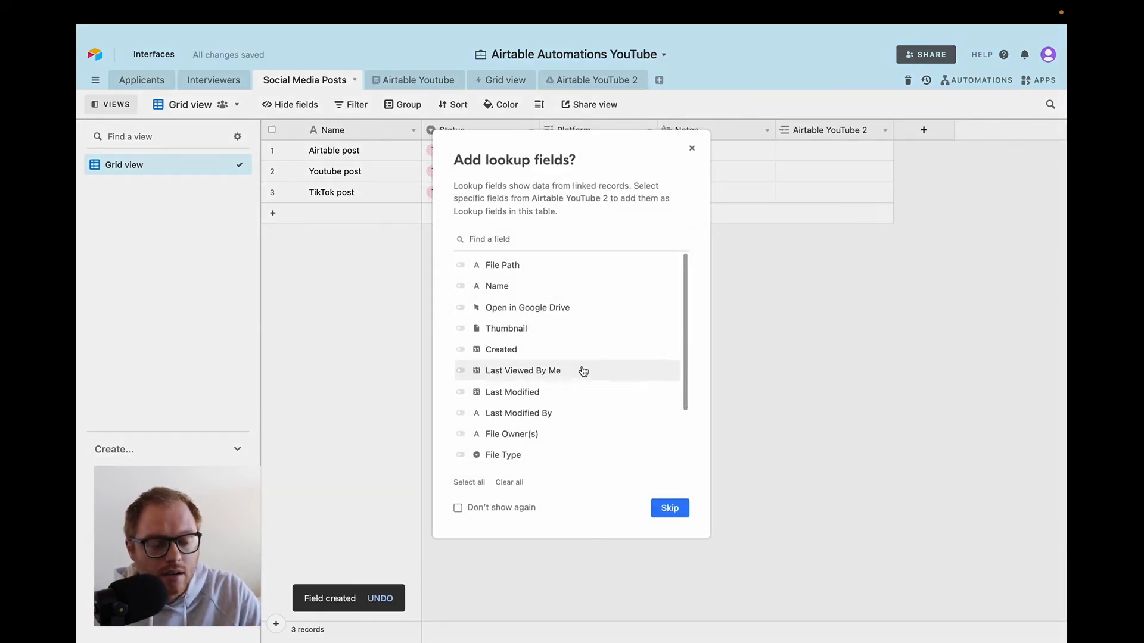
# Step: Add Thumbnail as a lookup field from the linked Airtable YouTube 2 table
pyautogui.scroll(-1, 582, 366)
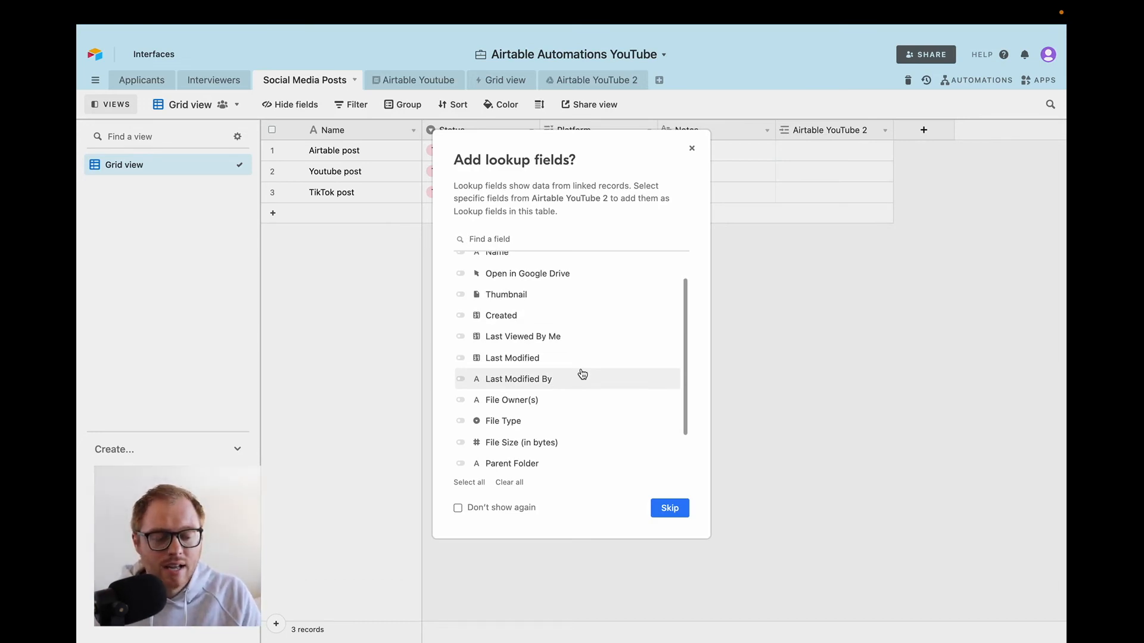
pyautogui.click(460, 294)
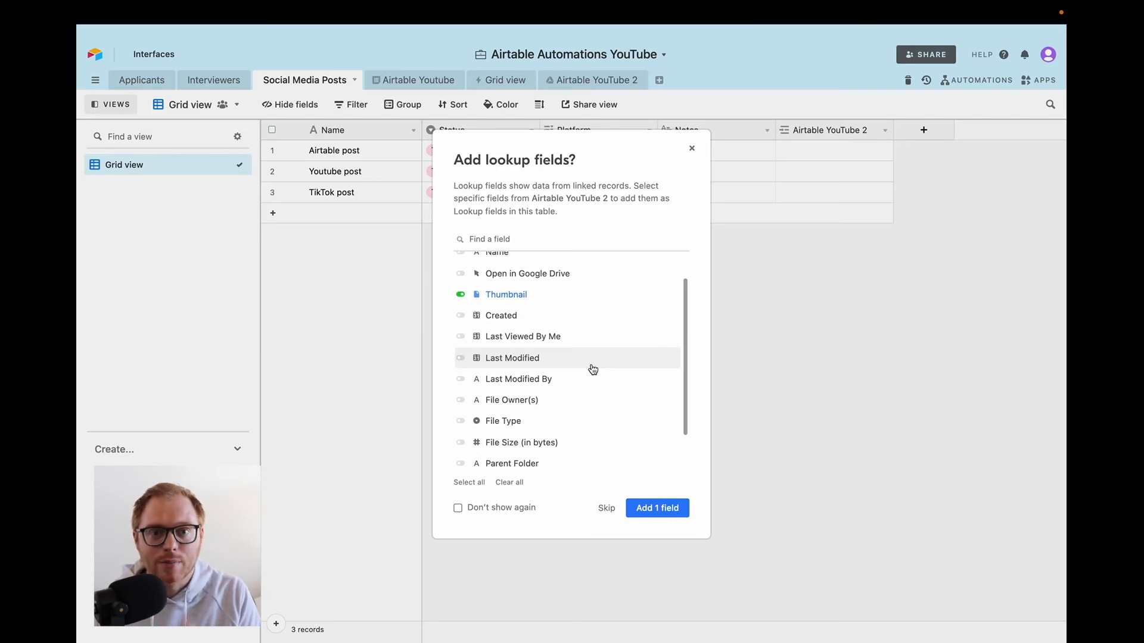
pyautogui.scroll(1, 588, 352)
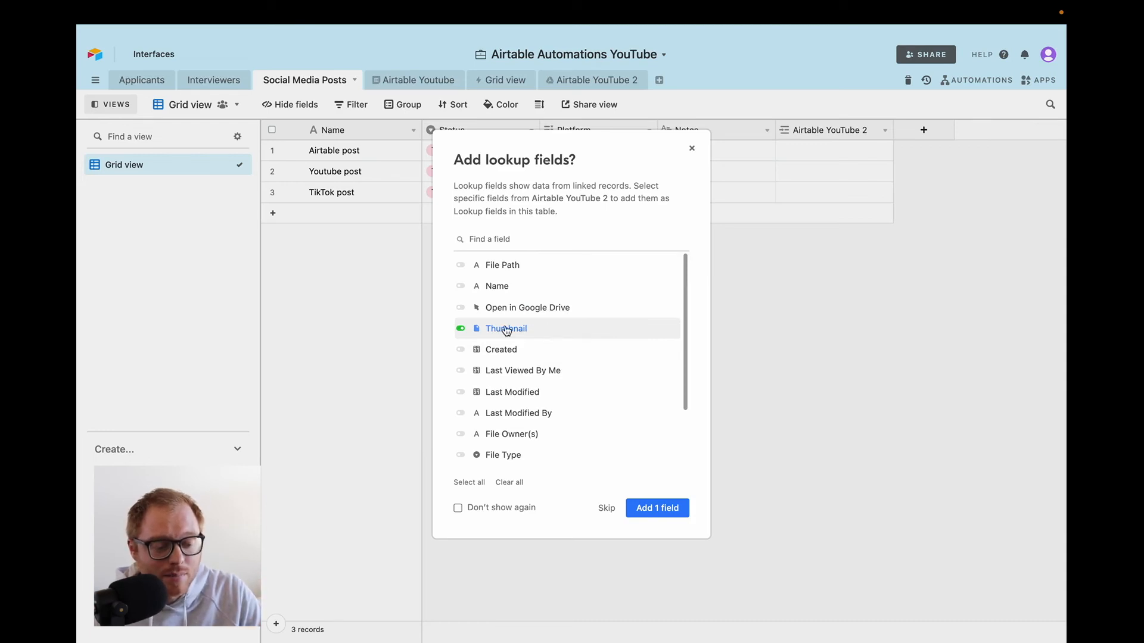
pyautogui.click(656, 508)
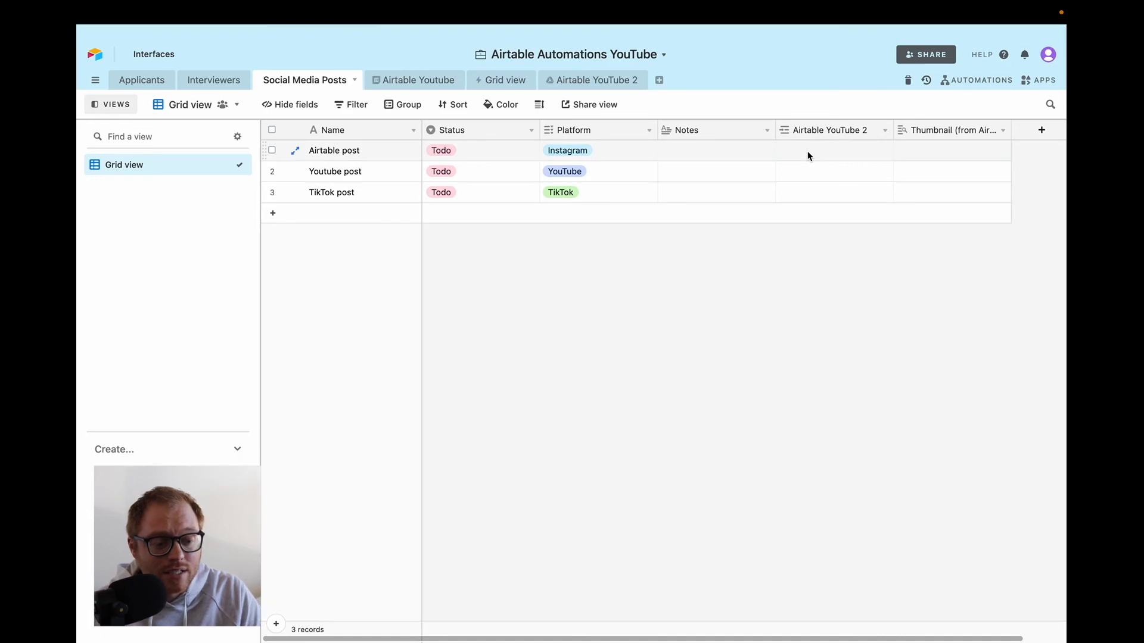
# Step: Check the file thumbnails in the Airtable YouTube 2 table, then return to Social Media Posts
pyautogui.click(607, 83)
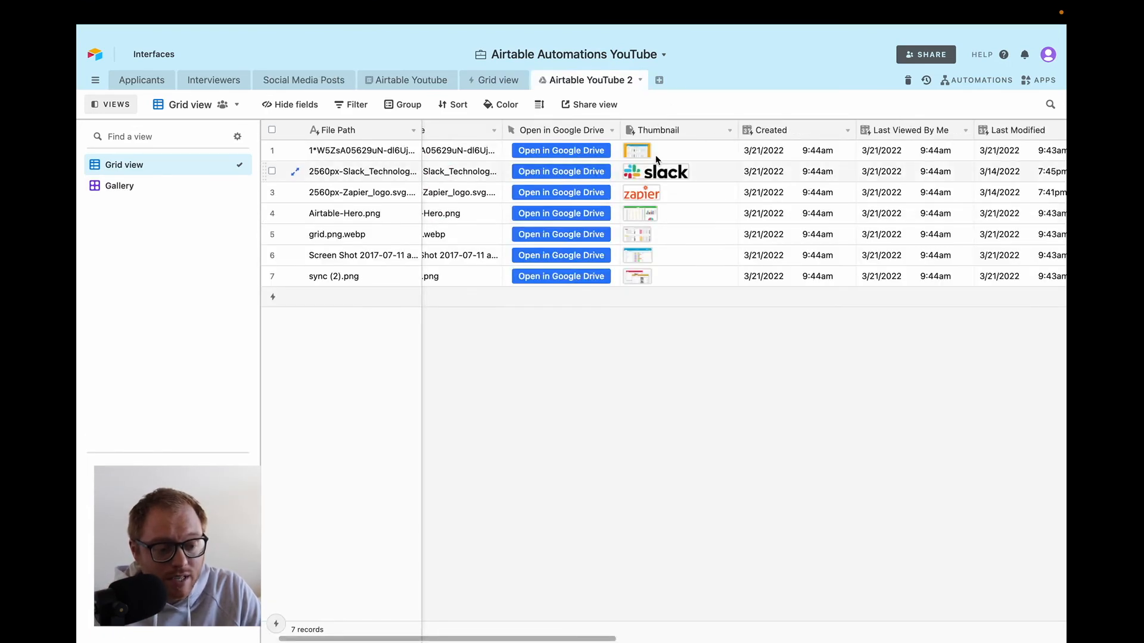
pyautogui.hscroll(-2, 686, 241)
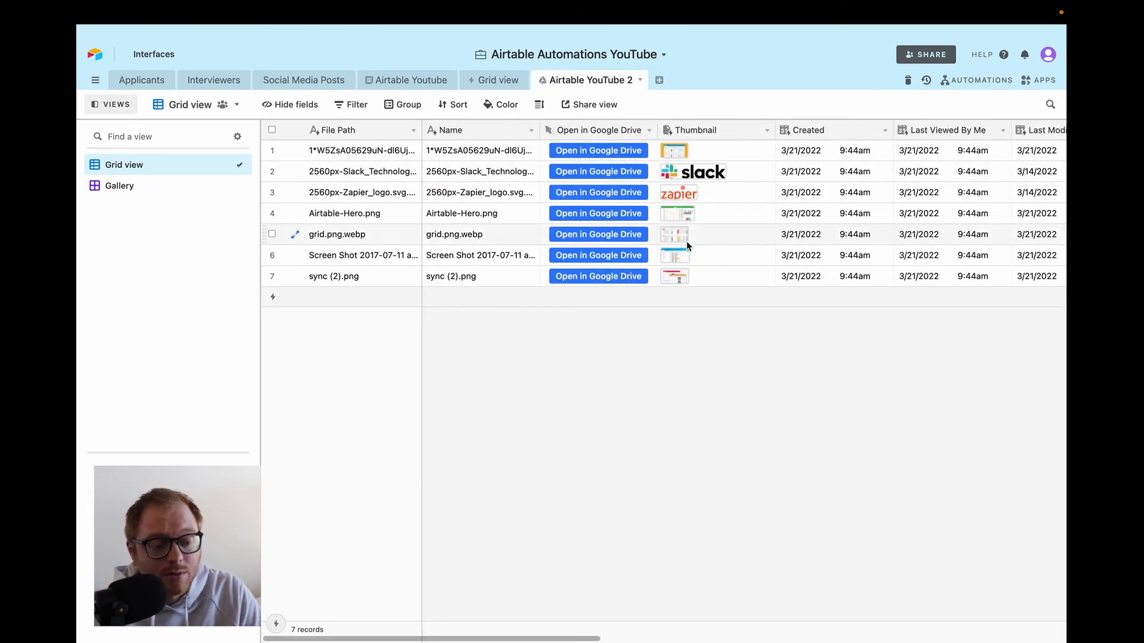
pyautogui.click(313, 81)
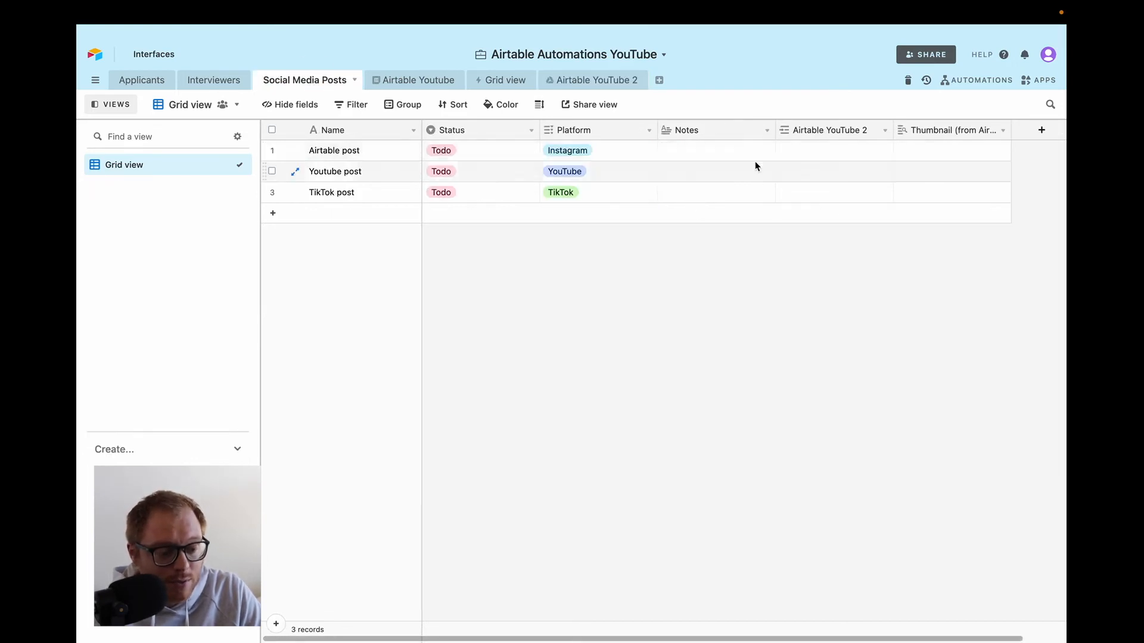
# Step: Link the Airtable post record to the synced file 1*W5ZsA05629uN-dl6UjeE3A.png in its Airtable YouTube 2 field
pyautogui.click(808, 149)
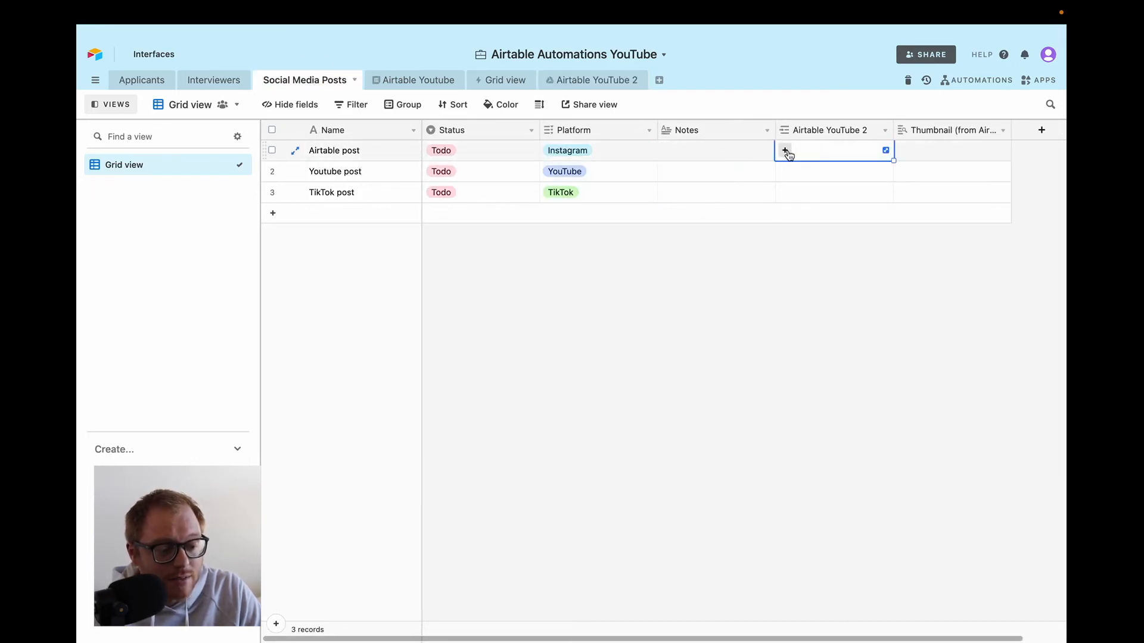
pyautogui.click(785, 151)
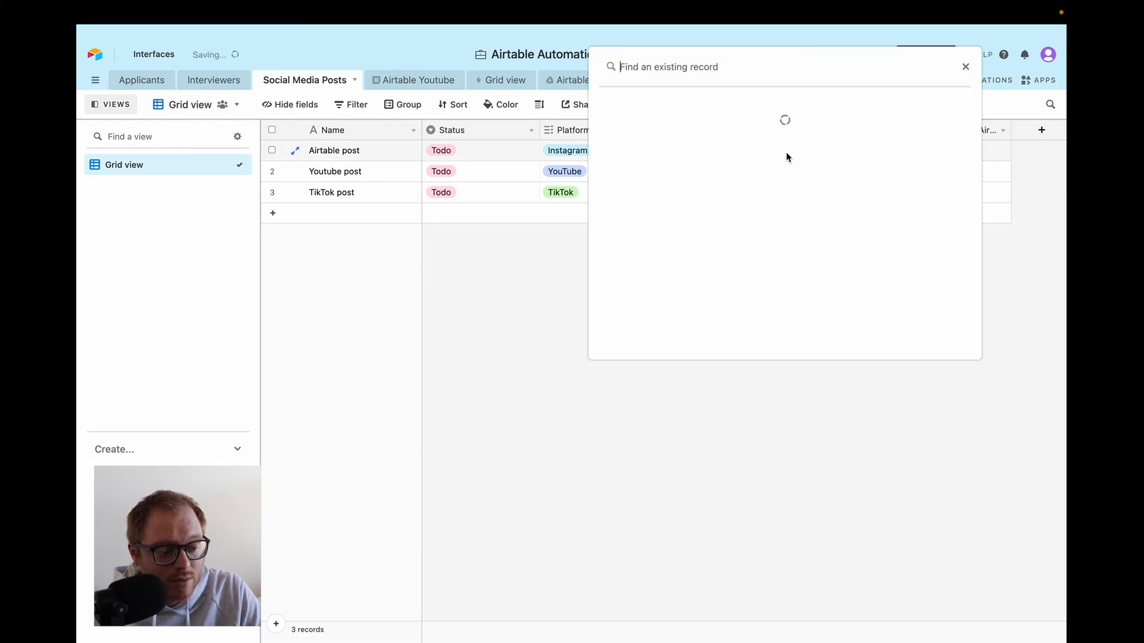
pyautogui.scroll(-3, 752, 250)
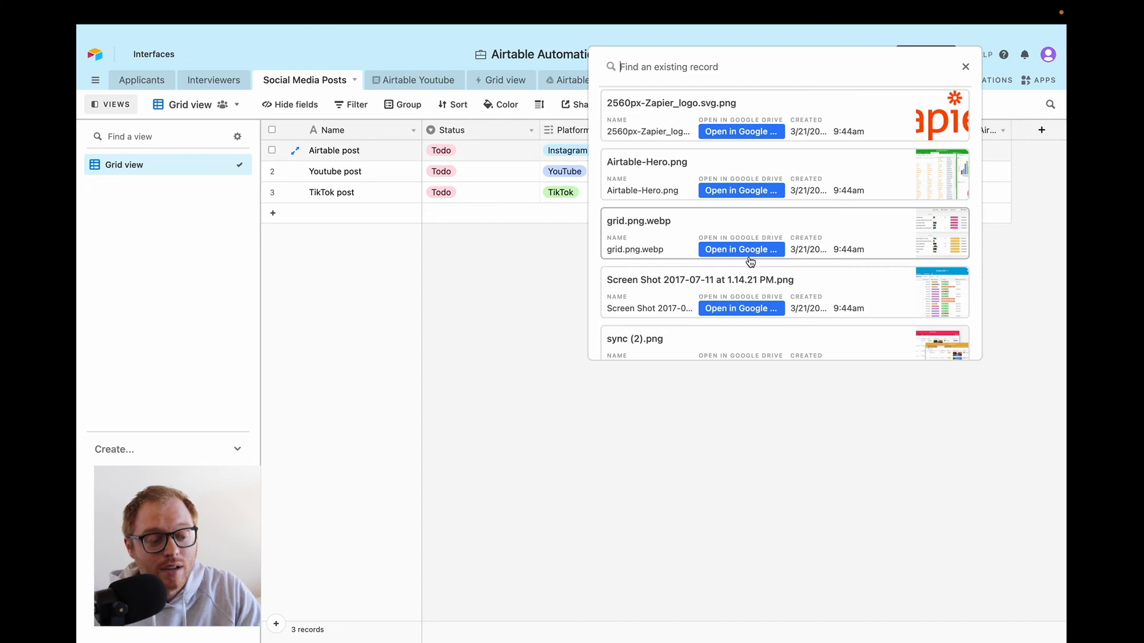
pyautogui.scroll(-1, 663, 283)
pyautogui.scroll(3, 684, 238)
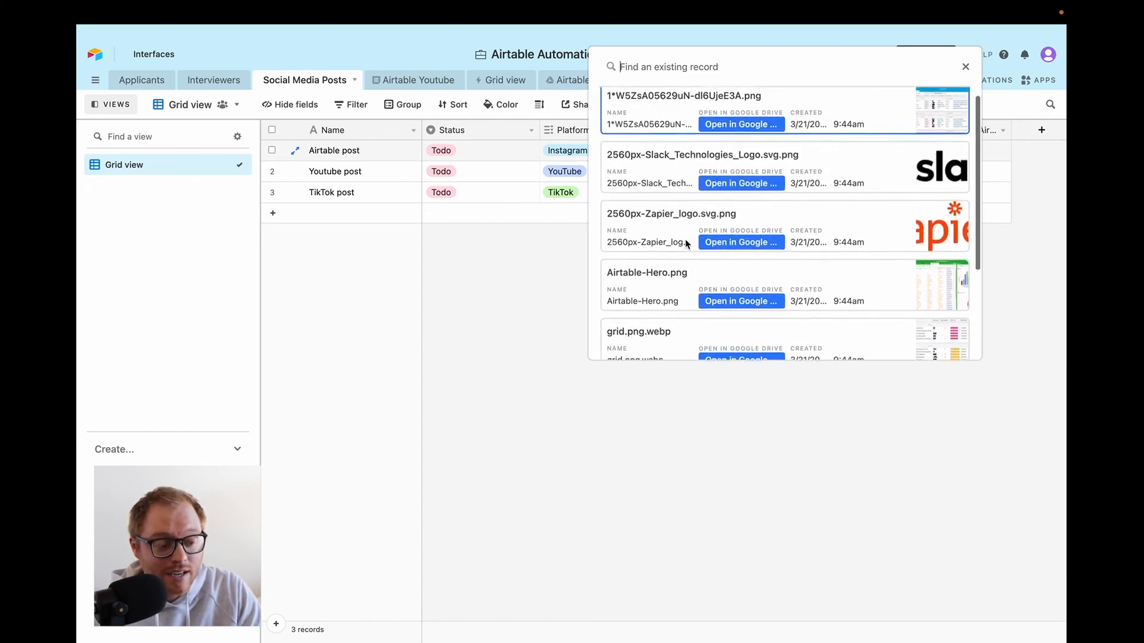
pyautogui.scroll(-1, 788, 249)
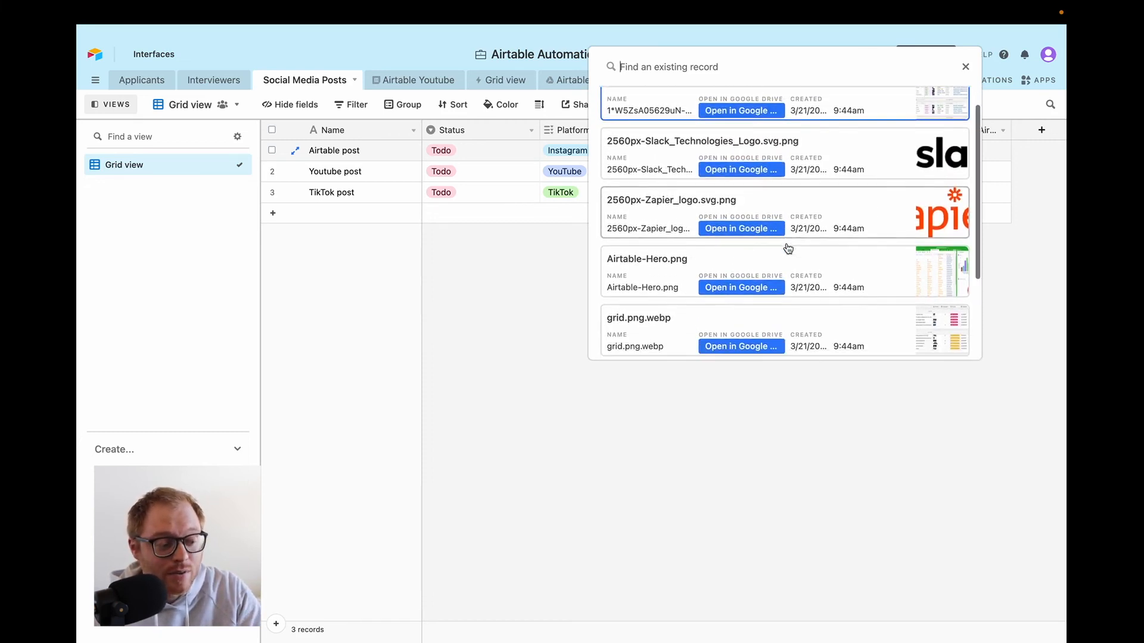
pyautogui.scroll(1, 827, 234)
pyautogui.click(633, 112)
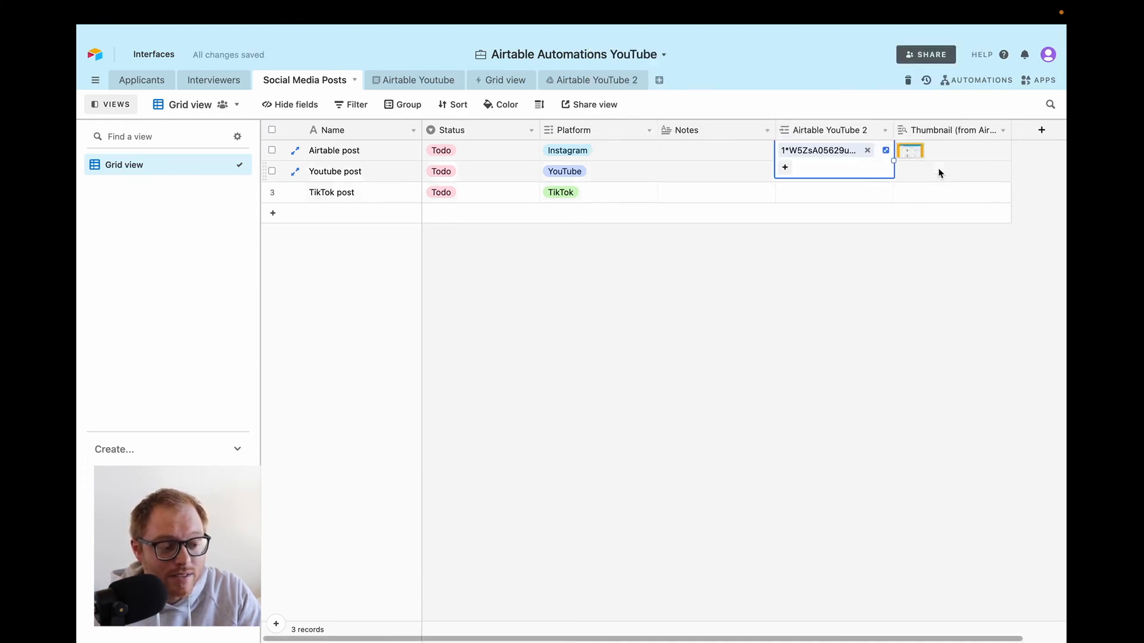
# Step: View the Airtable post's looked-up thumbnail in its expanded cell, then close it
pyautogui.click(928, 156)
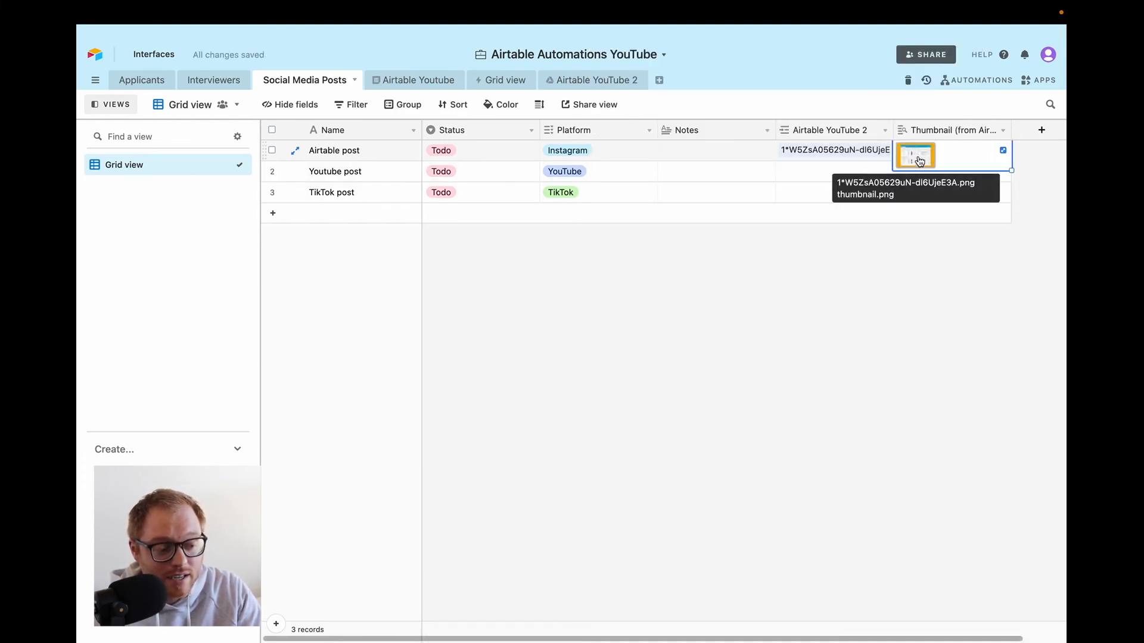
pyautogui.click(1002, 152)
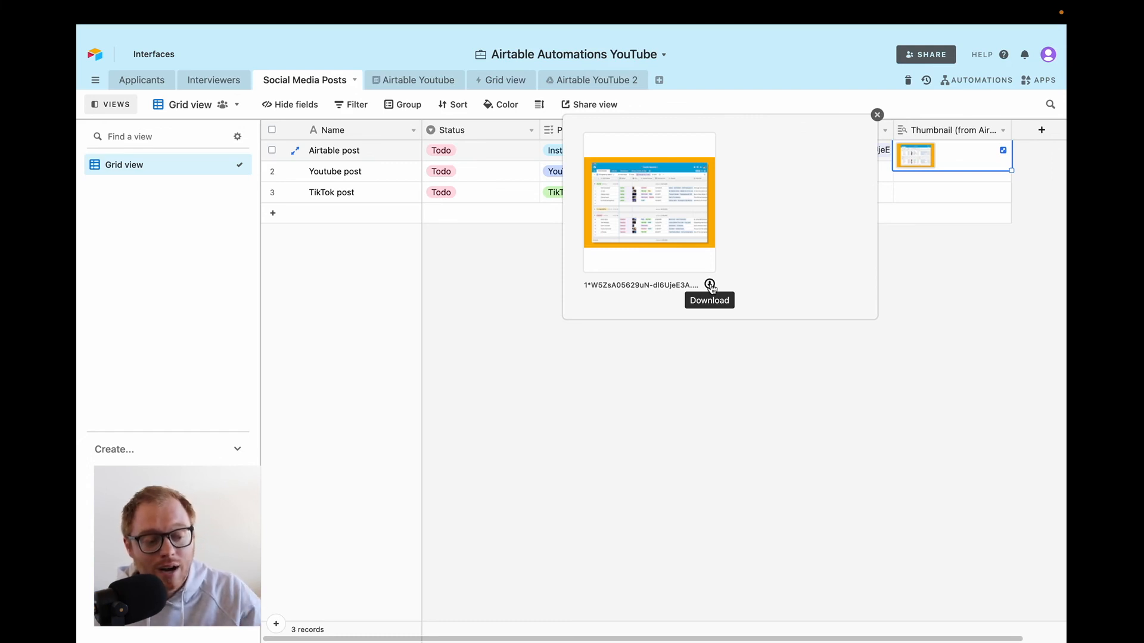
pyautogui.click(877, 115)
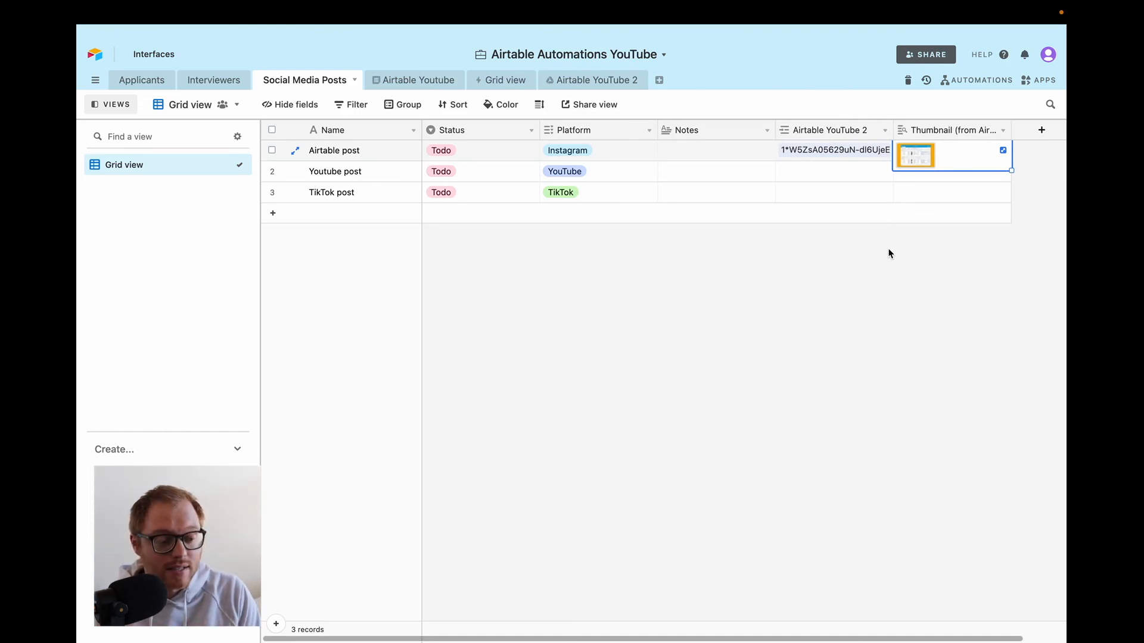
pyautogui.click(817, 155)
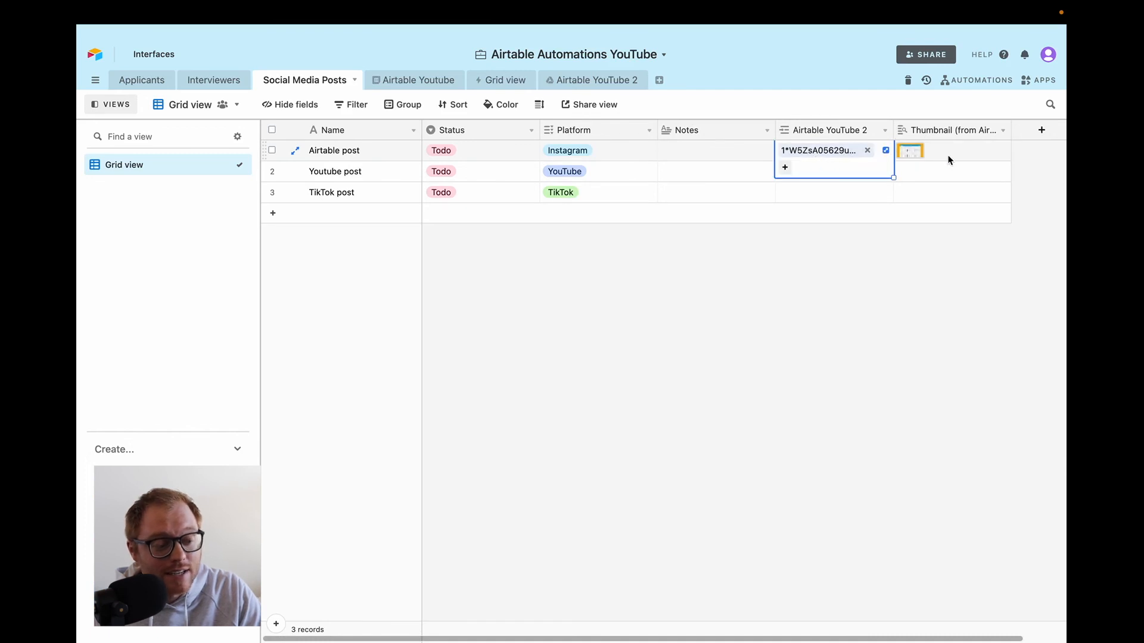
pyautogui.click(659, 268)
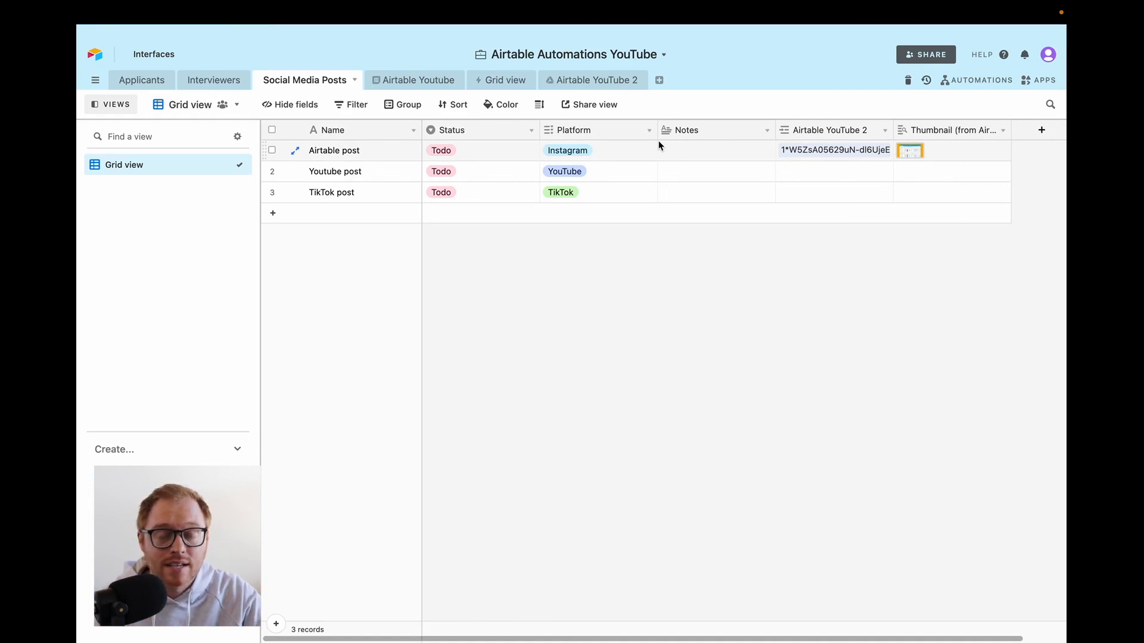
pyautogui.click(974, 153)
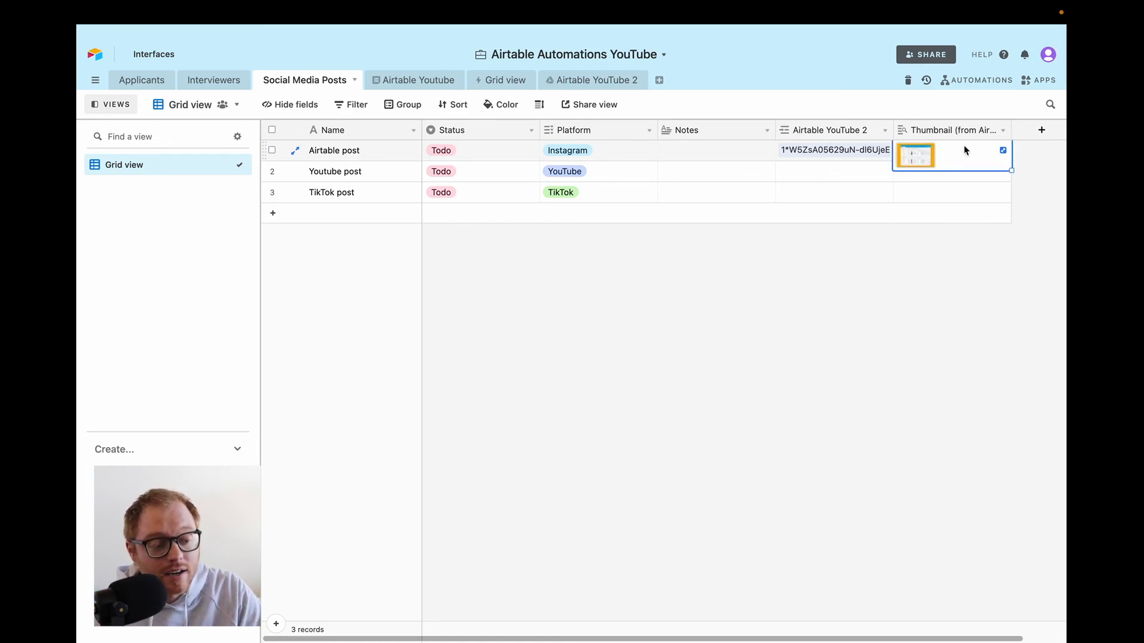
# Step: Link a second synced file, 2560px-Zapier_logo.svg.png, to the Airtable post record in its Airtable YouTube 2 field
pyautogui.click(821, 158)
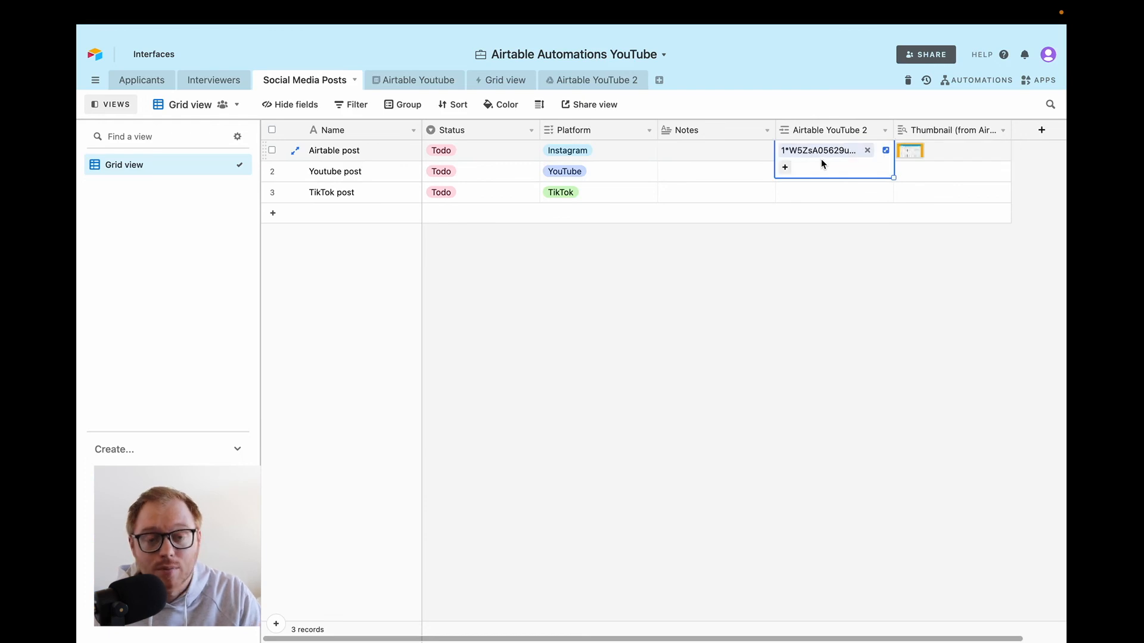
pyautogui.click(784, 167)
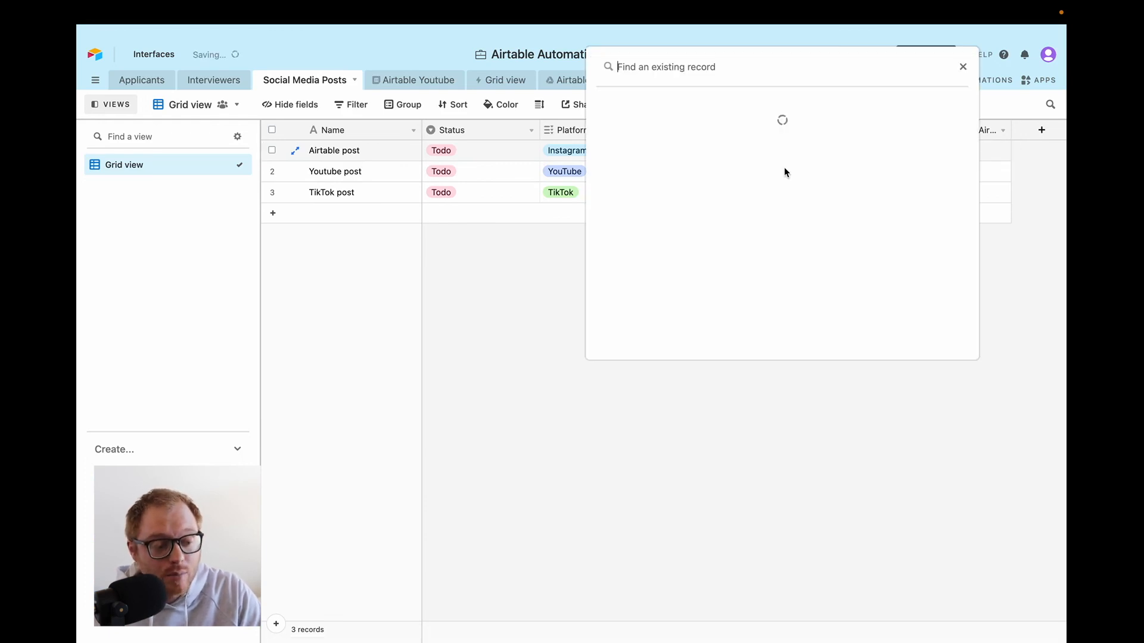
pyautogui.scroll(-1, 745, 244)
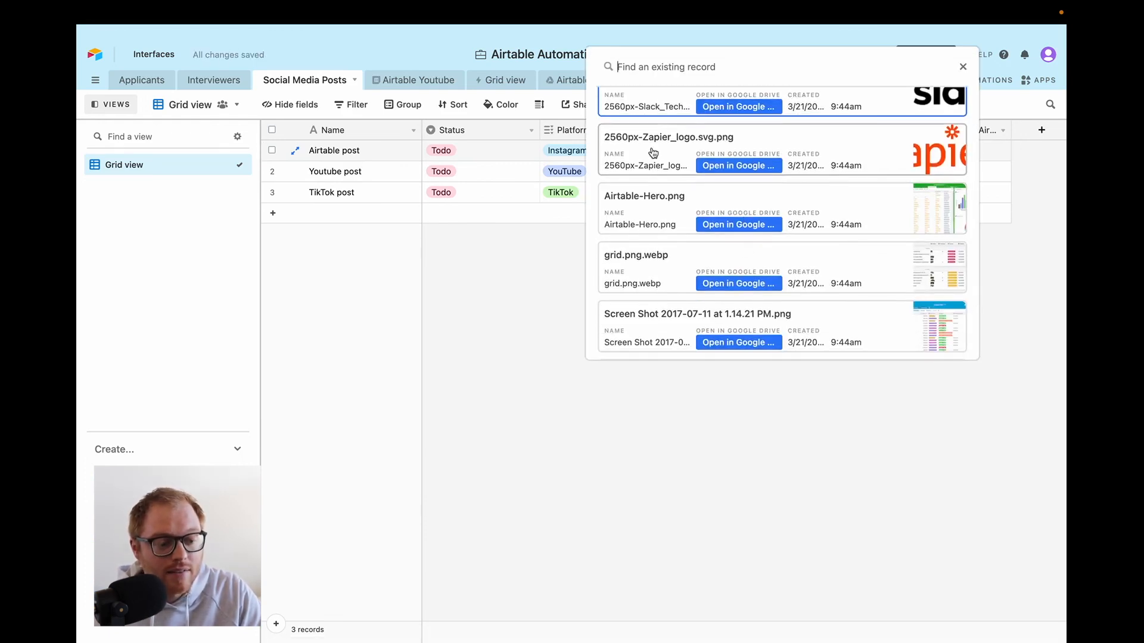
pyautogui.click(655, 150)
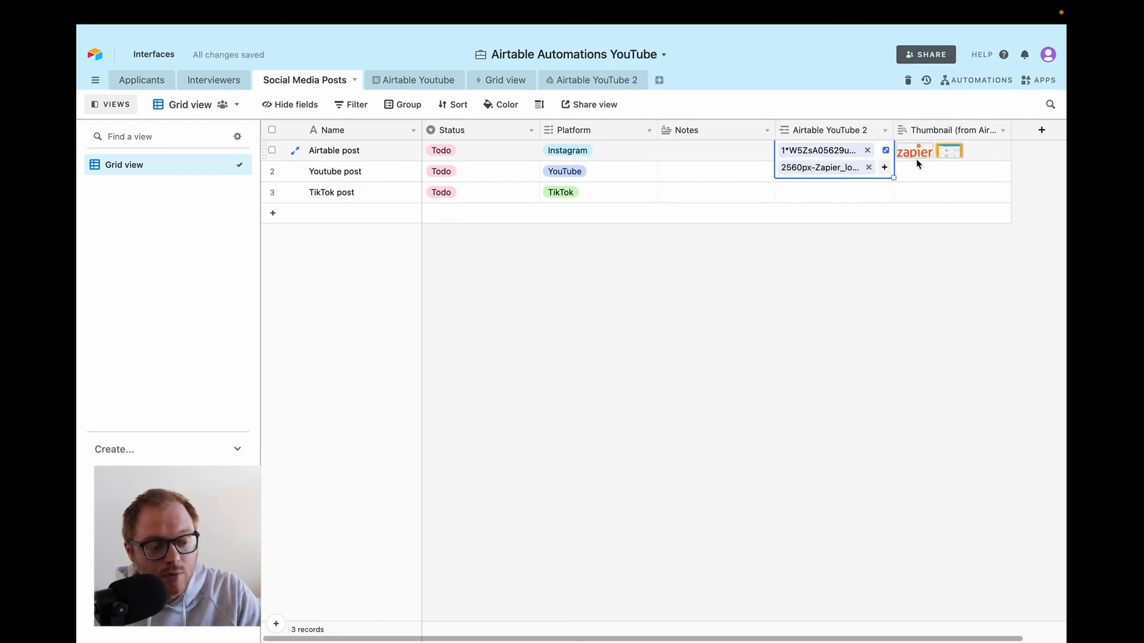